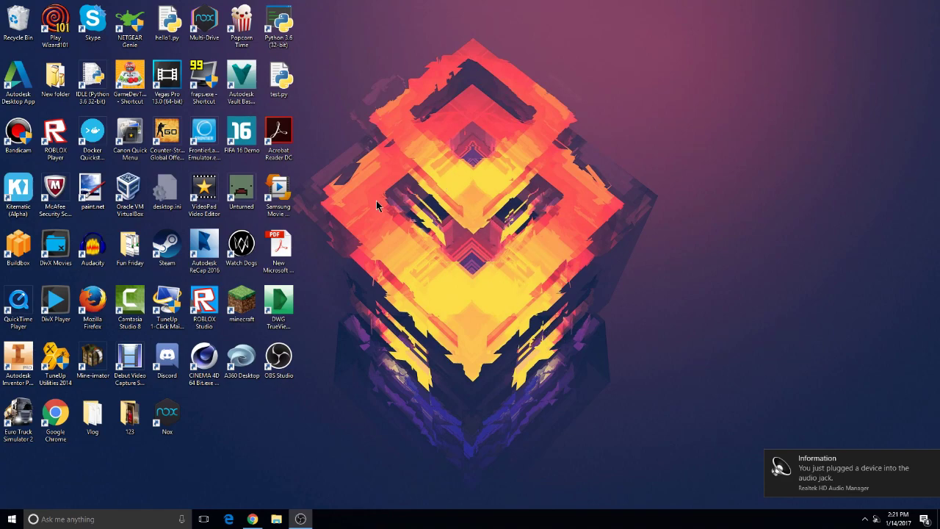
- Search the taskbar for 'control panel' and open Control Panel from the results
drag(414, 147, 605, 362)
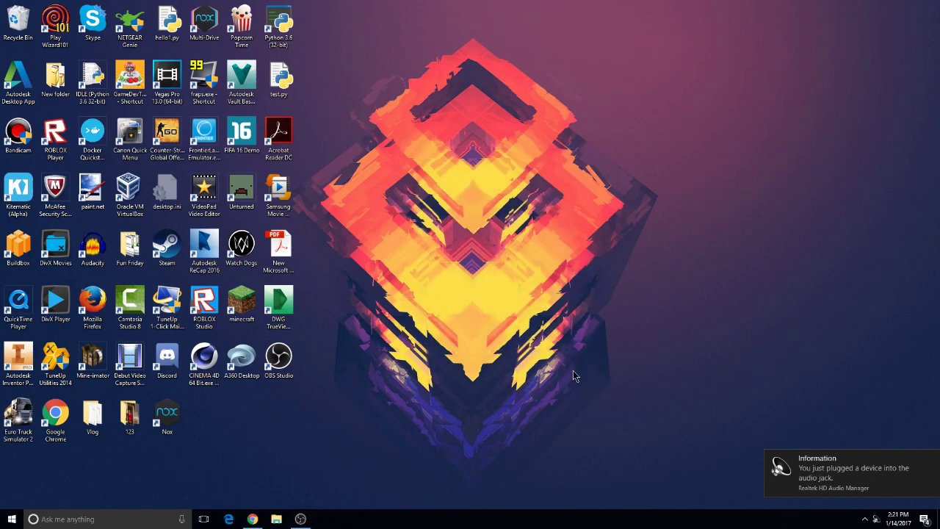
click(96, 519)
text(co)
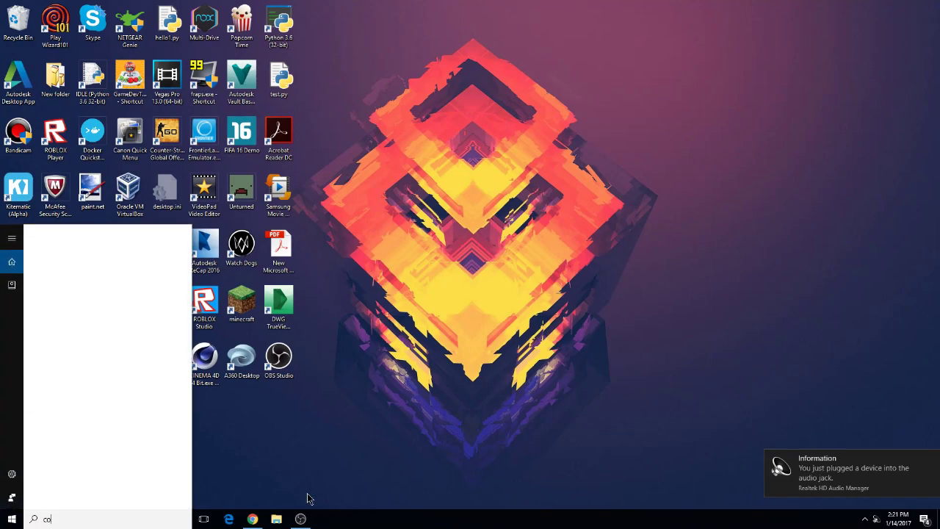
text(n)
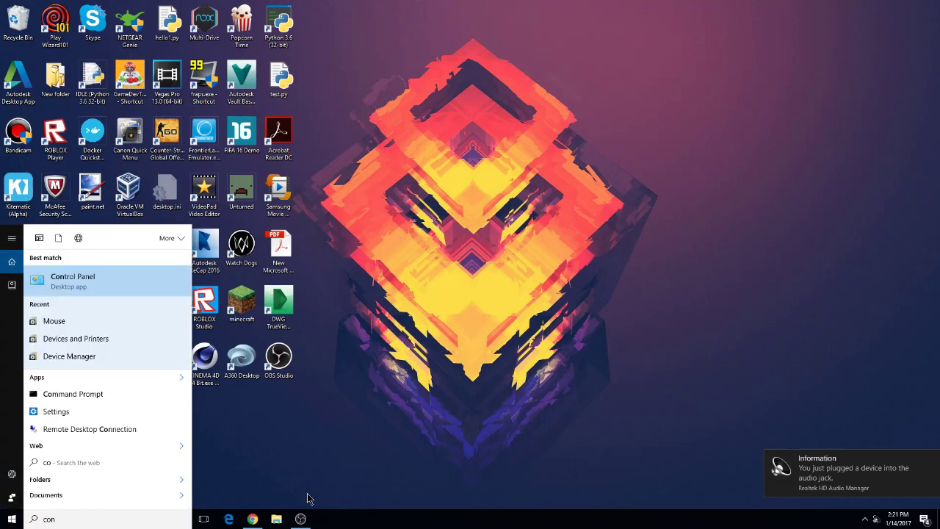
text(tro)
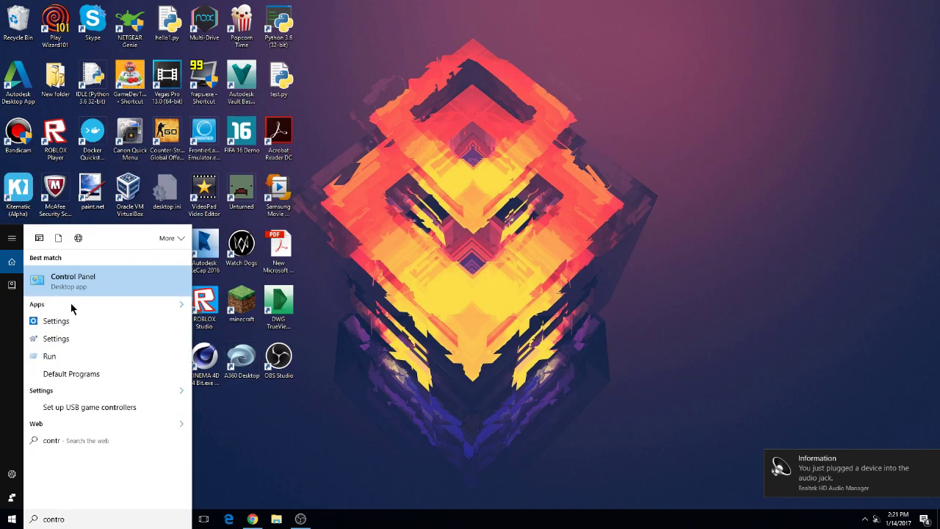
text(l panel)
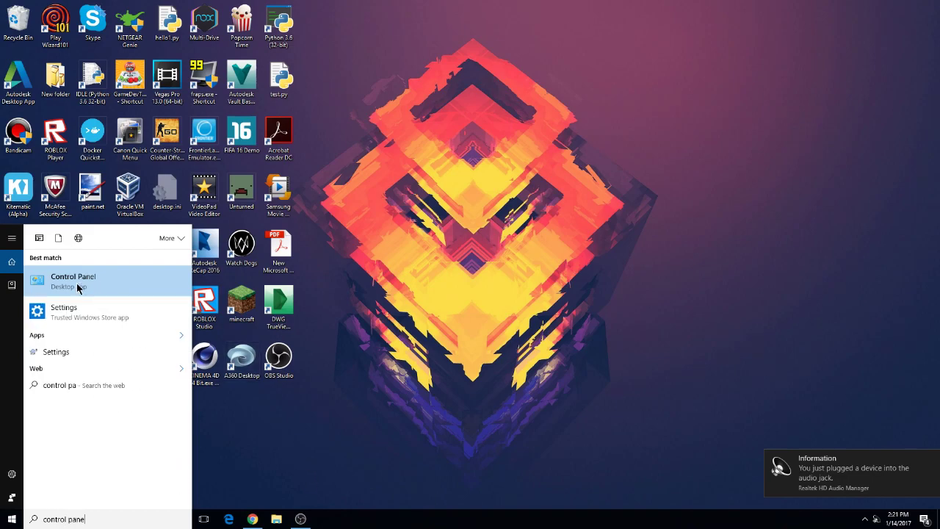
click(79, 287)
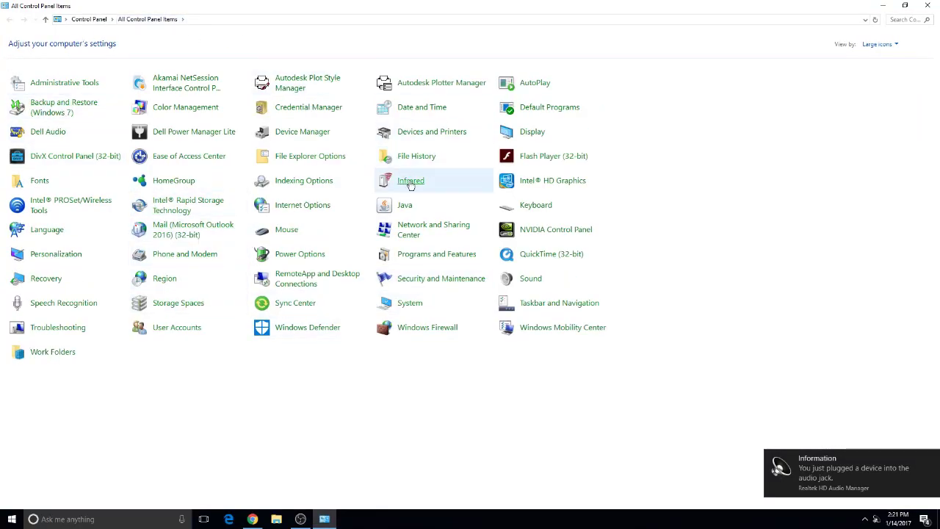
- Open Mouse Properties on the Pointers tab and apply the (None) pointer scheme
click(288, 231)
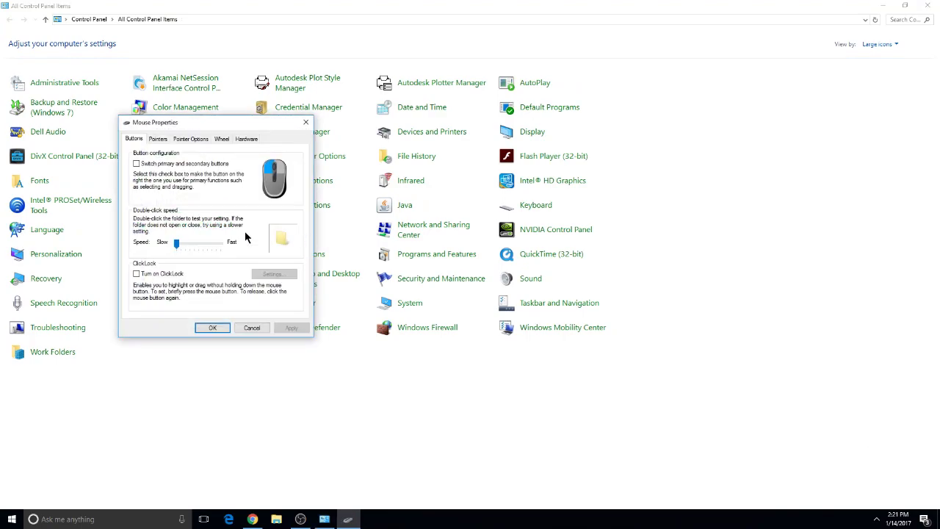
drag(268, 129, 606, 131)
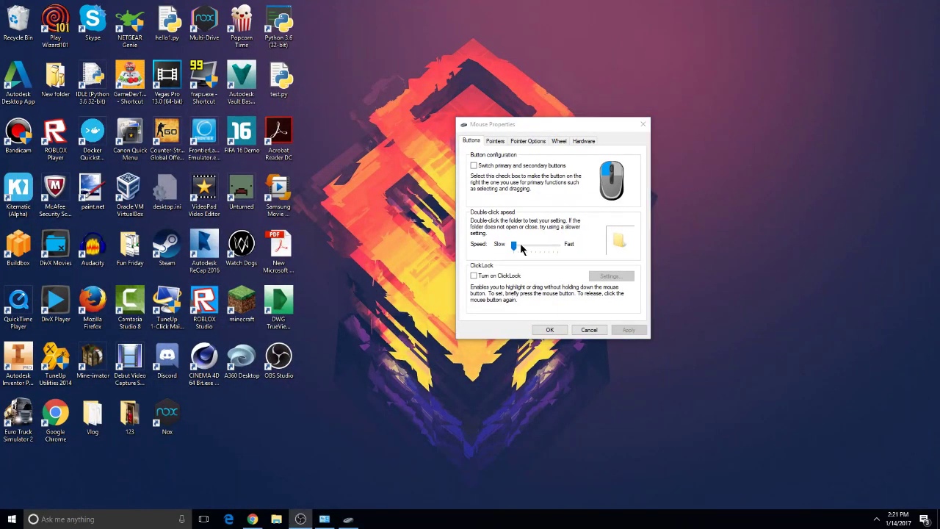
click(494, 141)
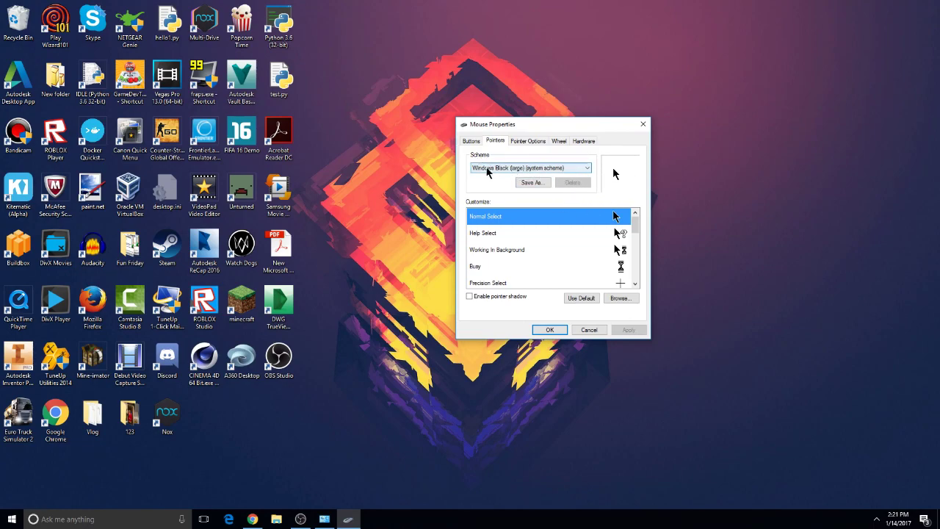
click(536, 170)
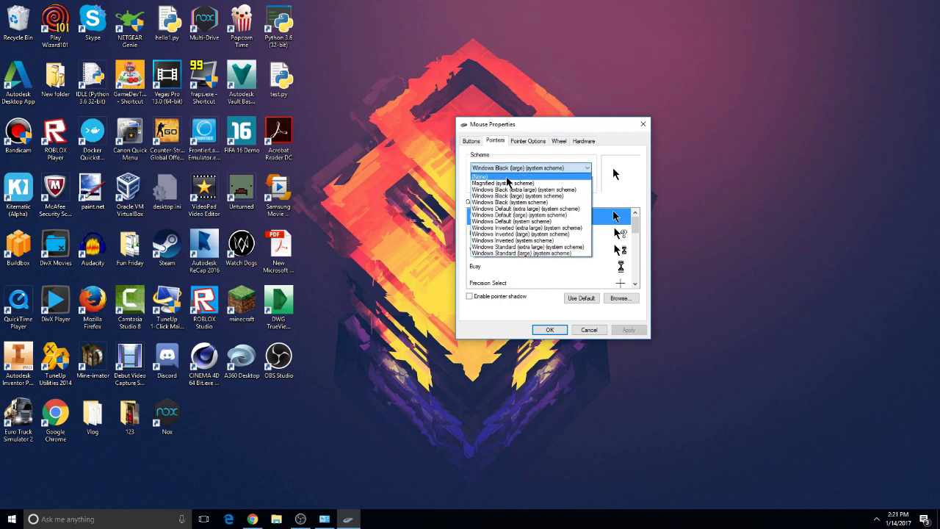
click(507, 177)
click(637, 329)
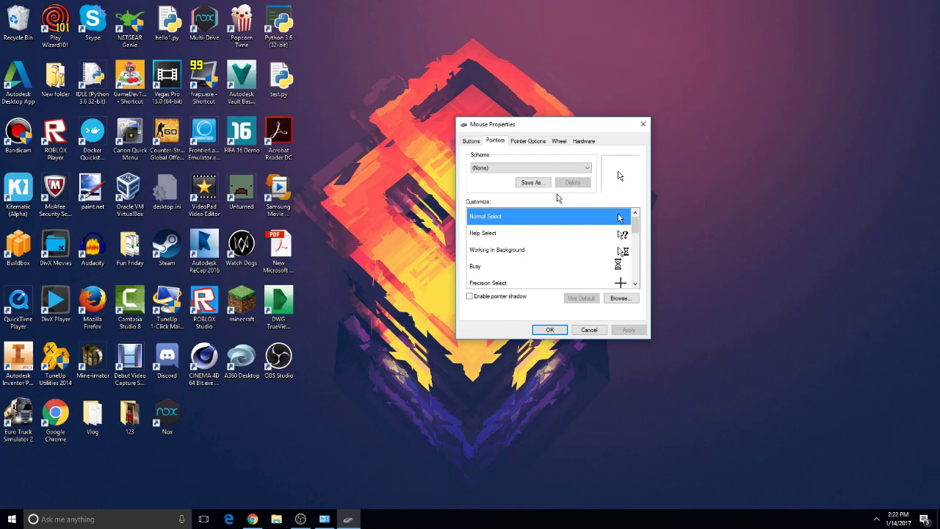
- Try the Windows Black (large) scheme, then switch back to (None) and apply it
click(558, 167)
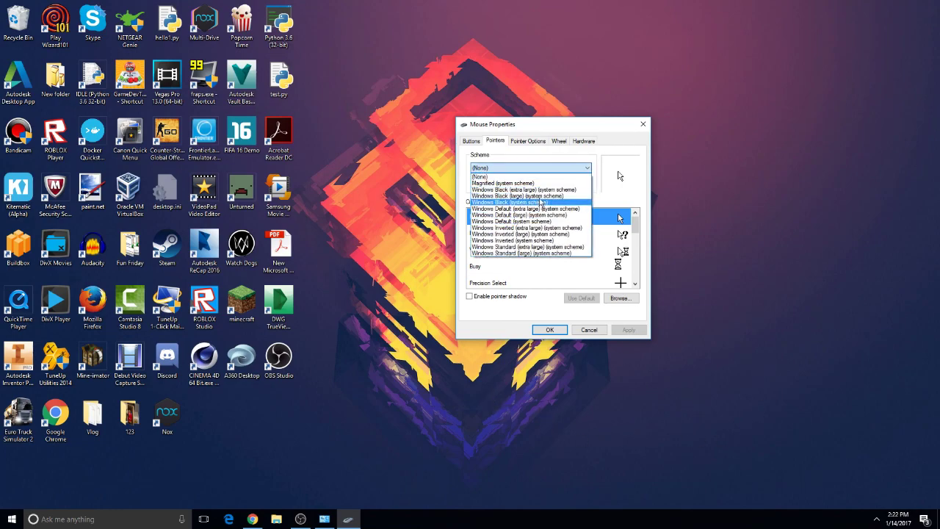
click(533, 195)
click(634, 329)
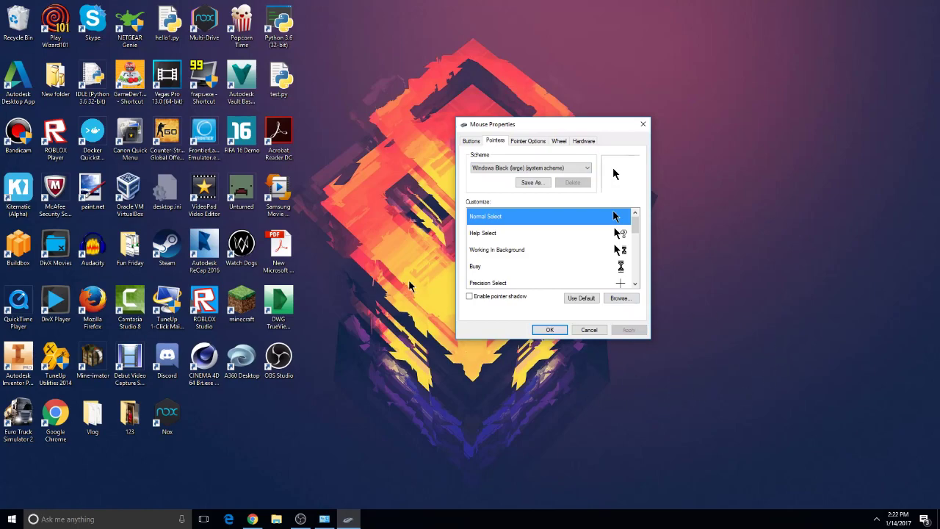
click(540, 169)
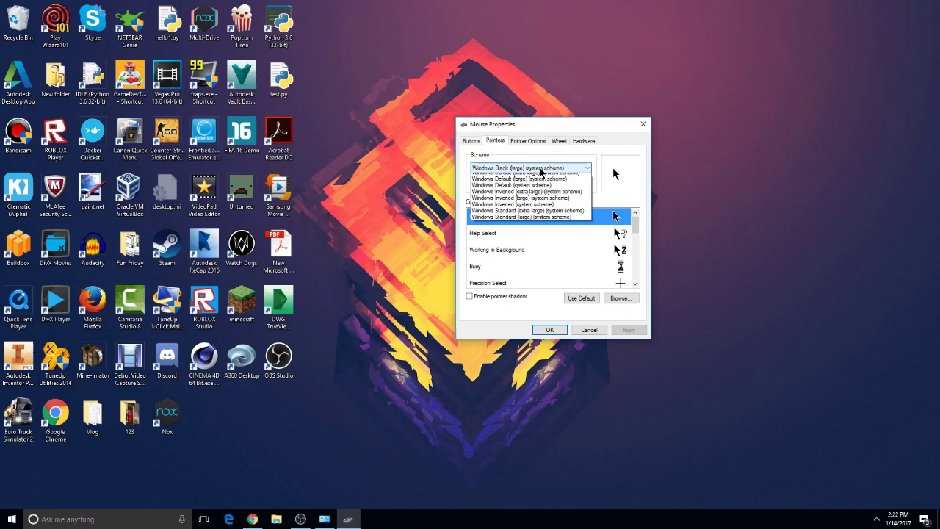
click(514, 177)
click(628, 329)
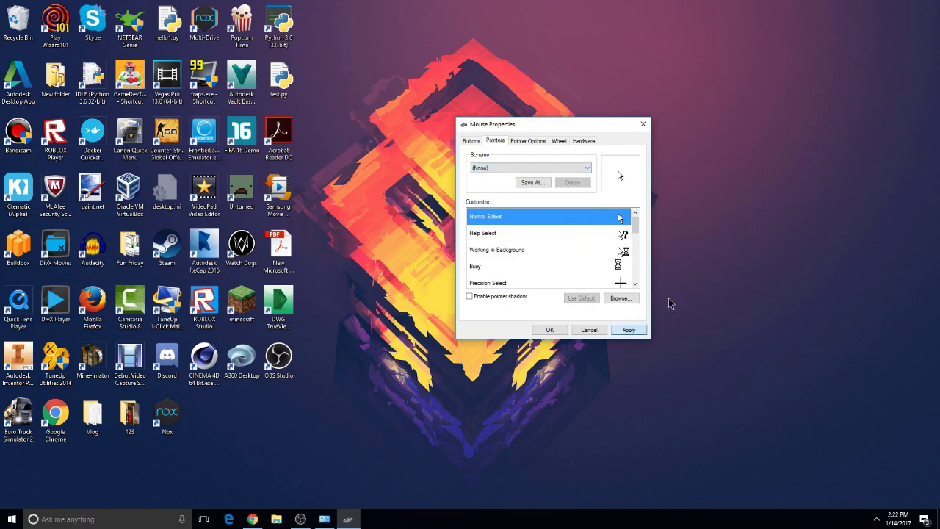
- Preview the Busy cursor and reselect the Normal Select cursor
click(585, 268)
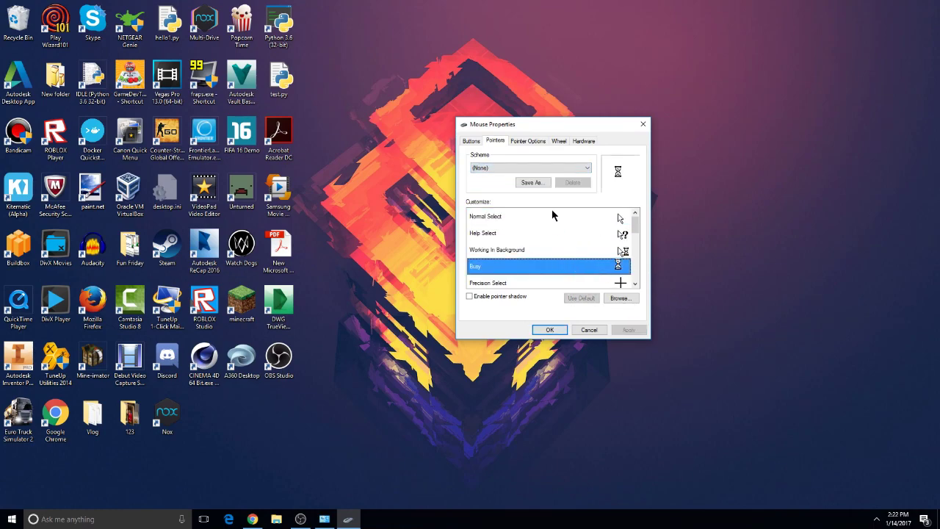
click(553, 216)
click(604, 267)
click(610, 216)
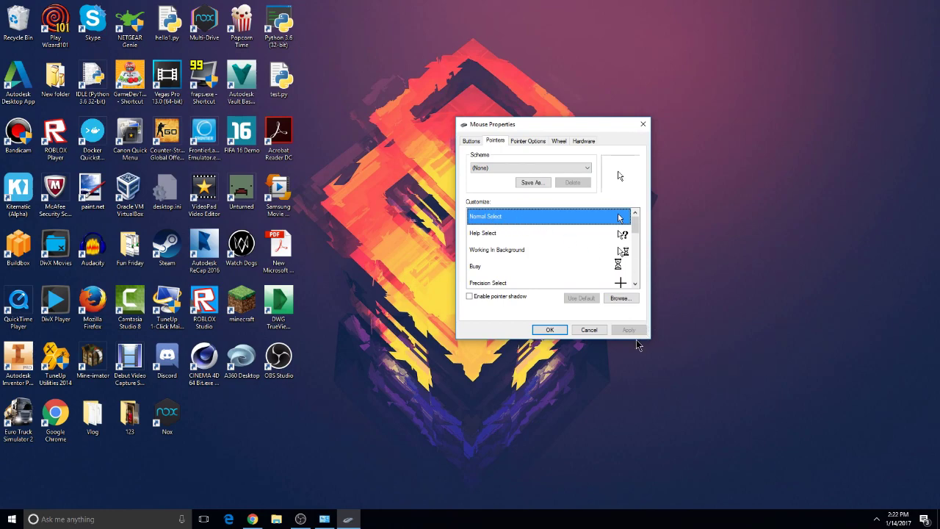
- Replace the Normal Select pointer with lnwse.cur from the Cursors folder and apply it
click(636, 301)
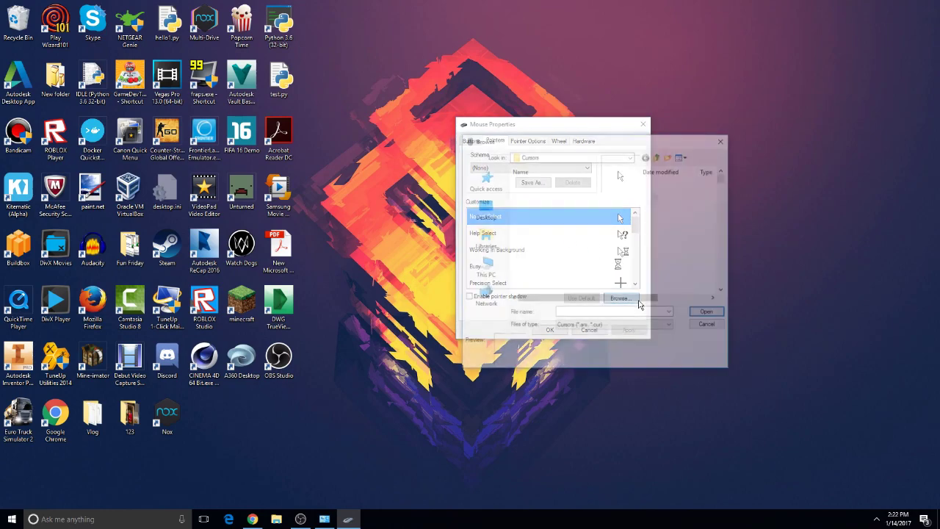
scroll(539, 206, down, 4)
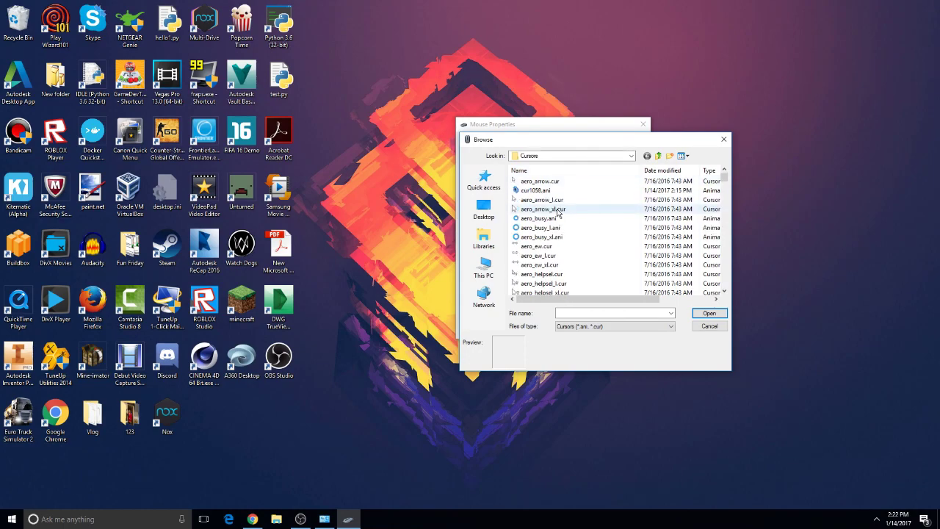
scroll(558, 213, down, 4)
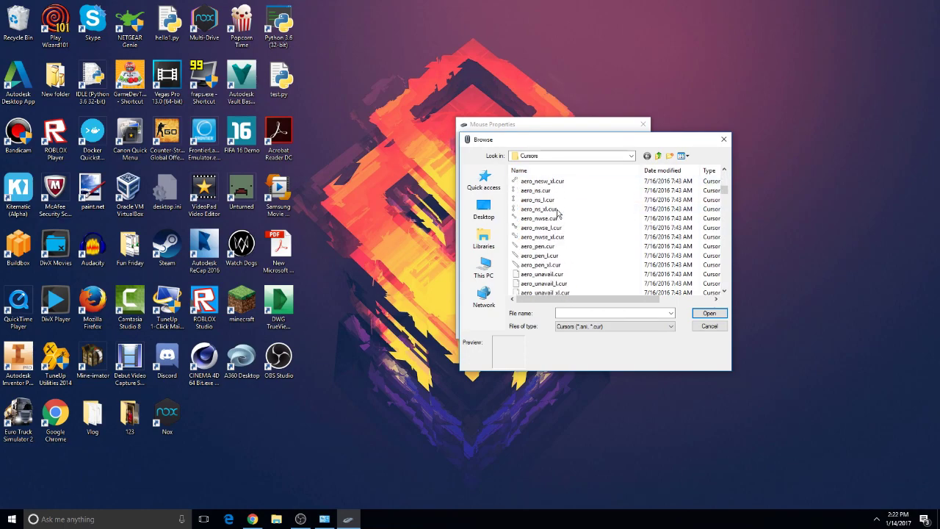
drag(722, 193, 724, 213)
scroll(724, 222, down, 2)
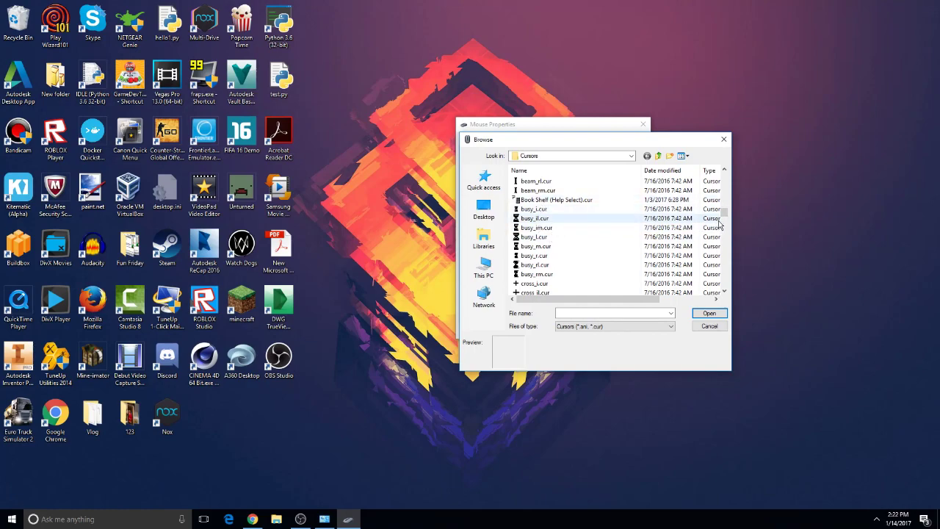
scroll(725, 223, down, 7)
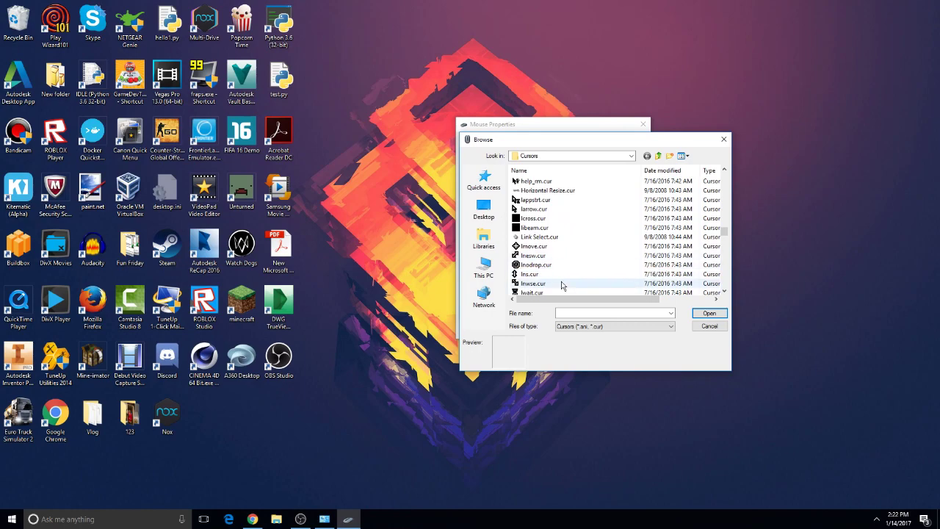
click(528, 285)
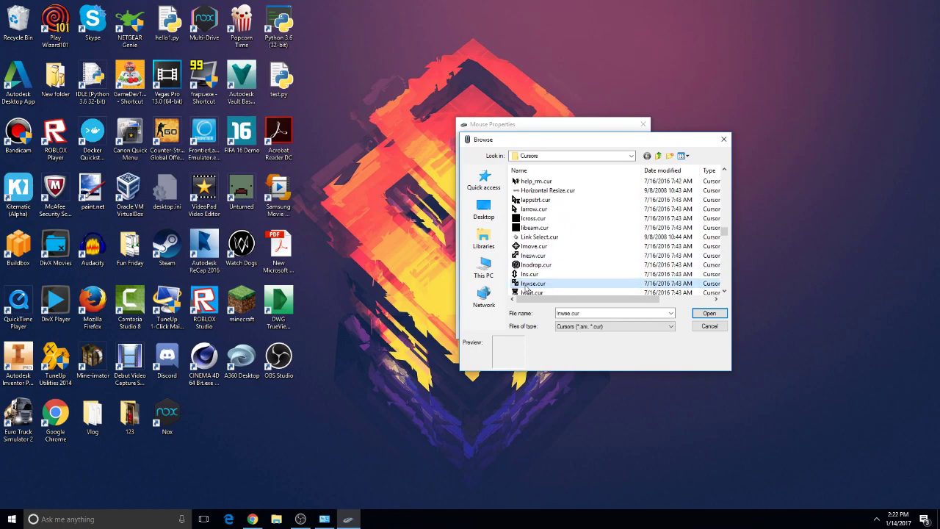
click(707, 313)
click(635, 328)
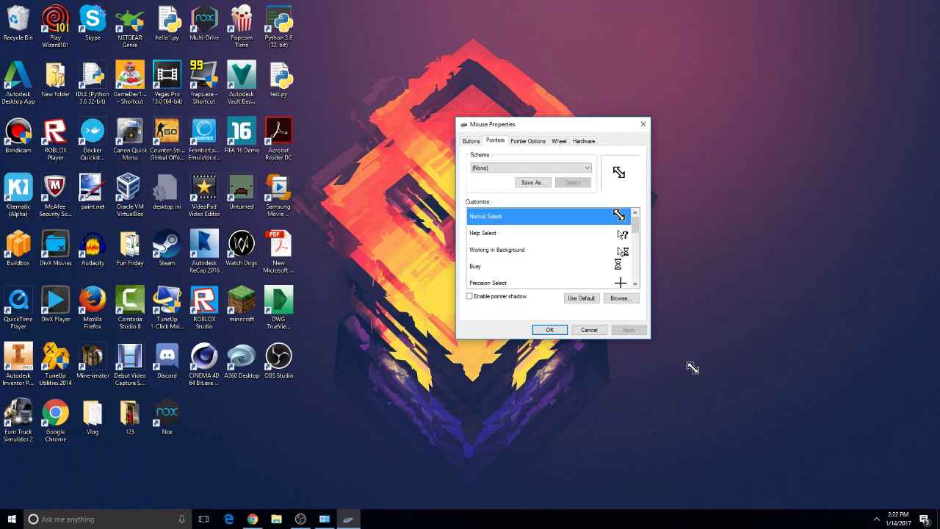
- Test the diagonal-arrow pointer on the OBS Studio desktop icon, then deselect it
drag(835, 344, 726, 377)
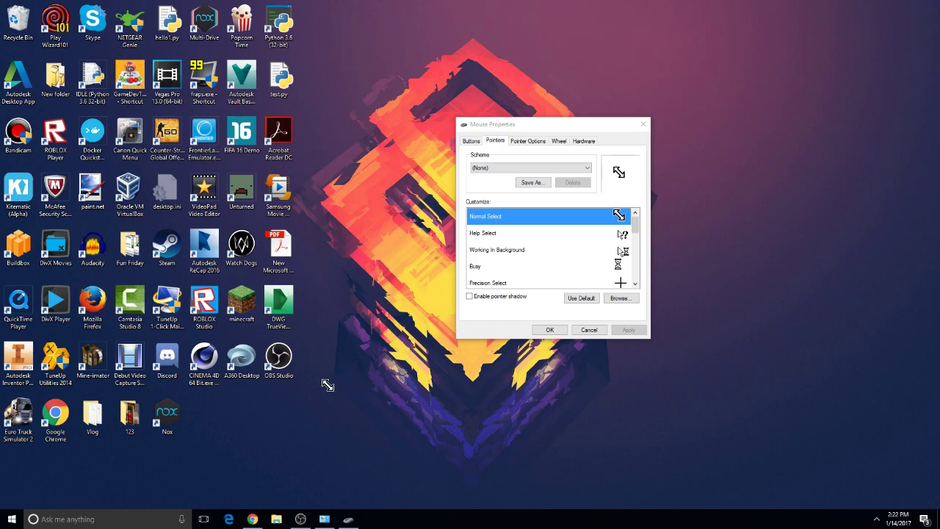
mouse_move(302, 362)
mouse_down()
mouse_move(337, 364)
mouse_move(297, 336)
mouse_up()
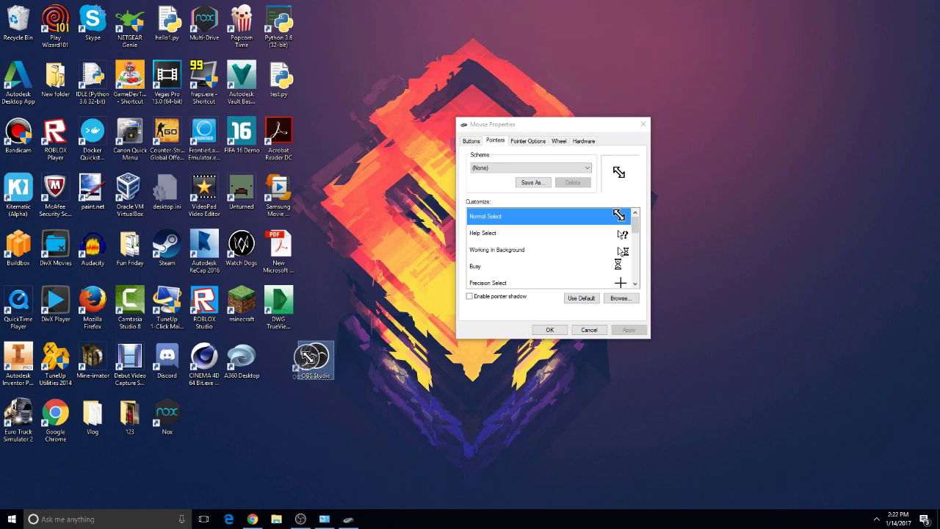
click(382, 365)
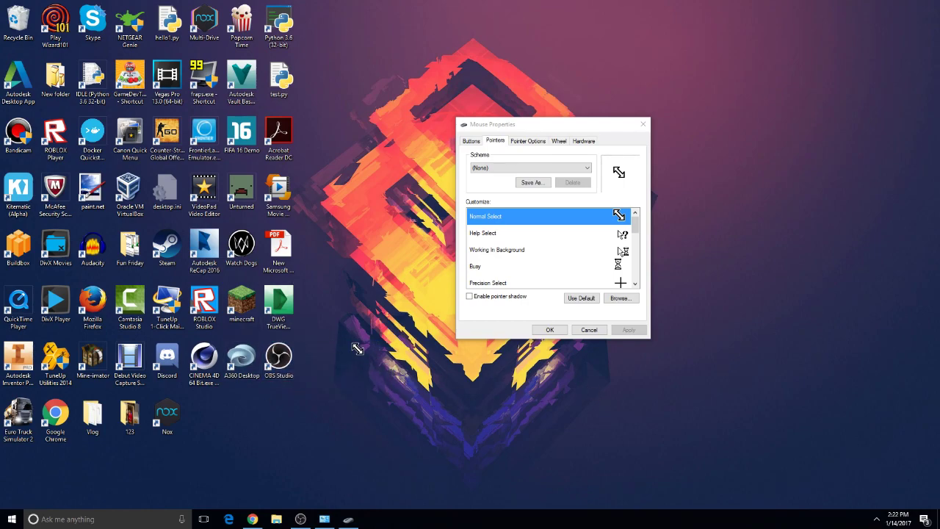
scroll(617, 242, down, 1)
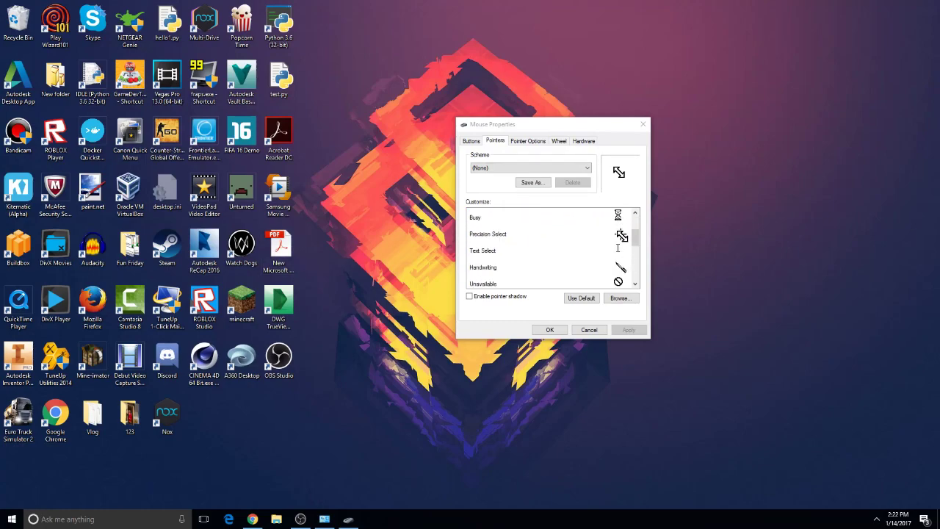
scroll(594, 239, up, 1)
scroll(598, 247, down, 3)
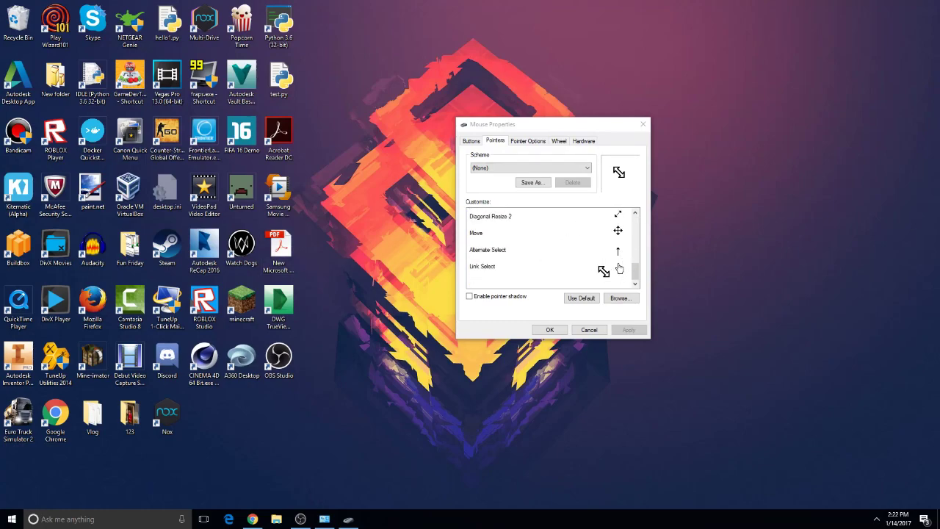
- Set Normal Select back to the standard aero_arrow.cur and apply it
click(603, 268)
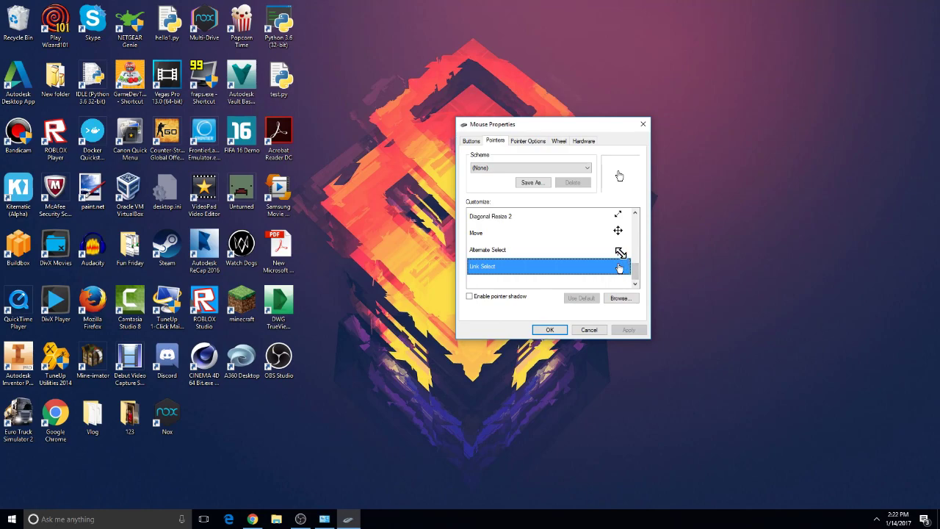
scroll(617, 242, up, 5)
click(615, 216)
click(620, 297)
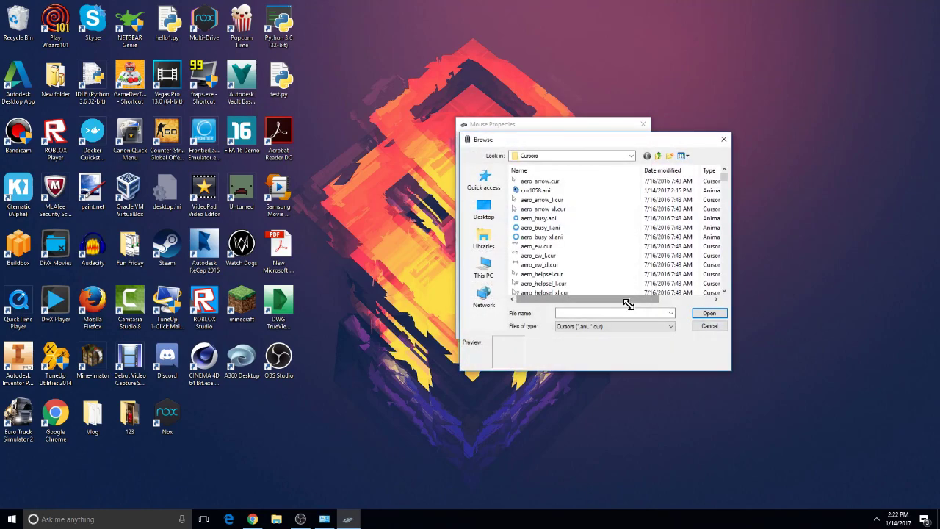
click(545, 182)
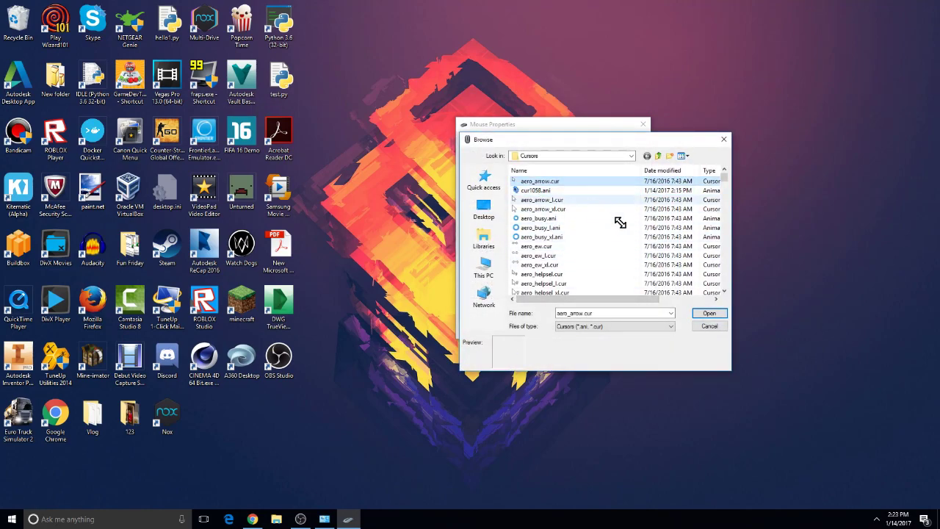
click(710, 313)
click(628, 330)
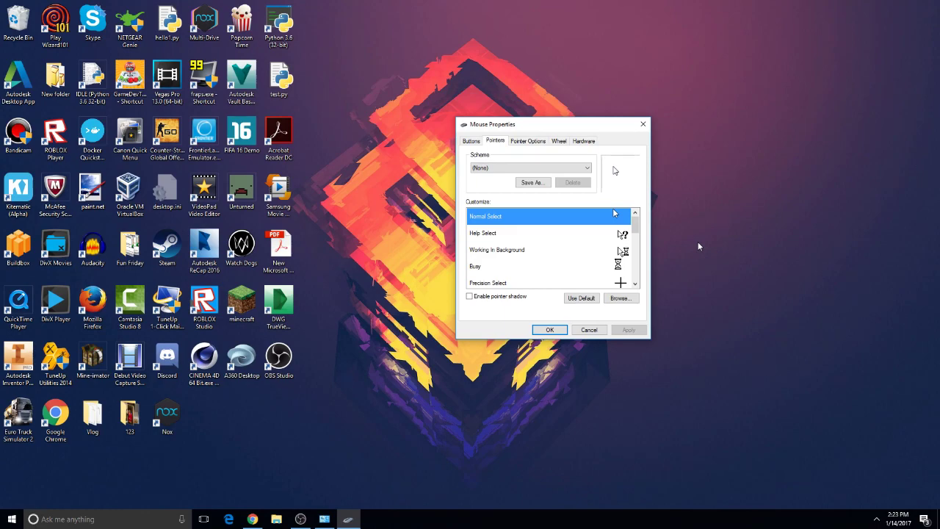
- Bring Chrome forward and go back from the Blue Fire Pointer page to the cursors listing
click(252, 519)
click(85, 40)
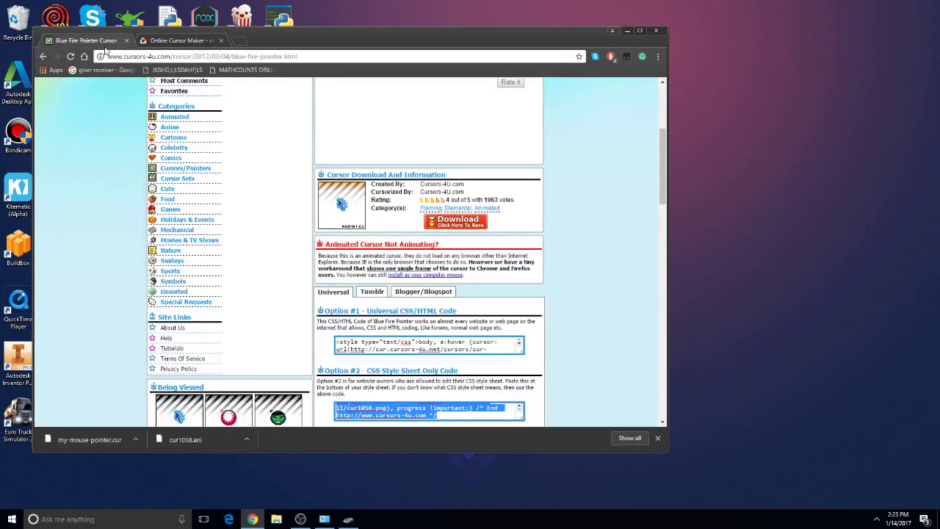
click(110, 57)
click(71, 56)
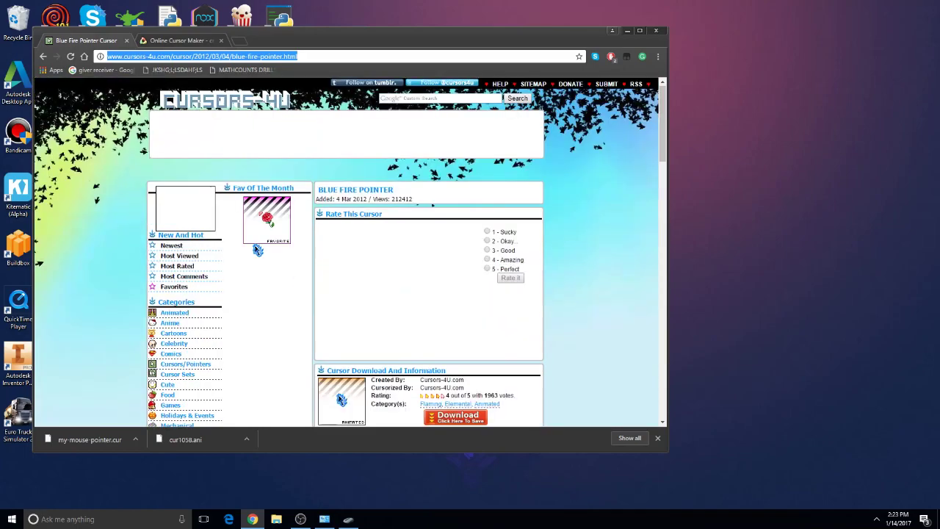
click(44, 58)
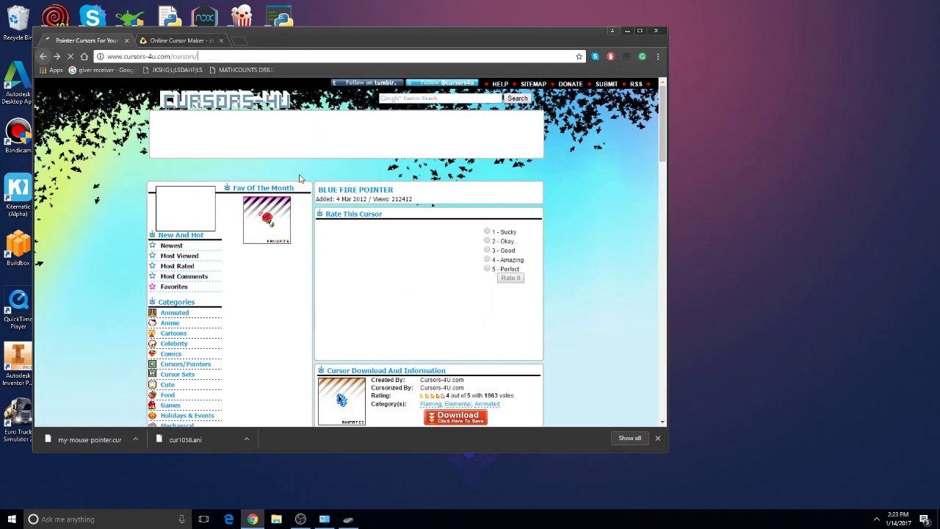
click(198, 56)
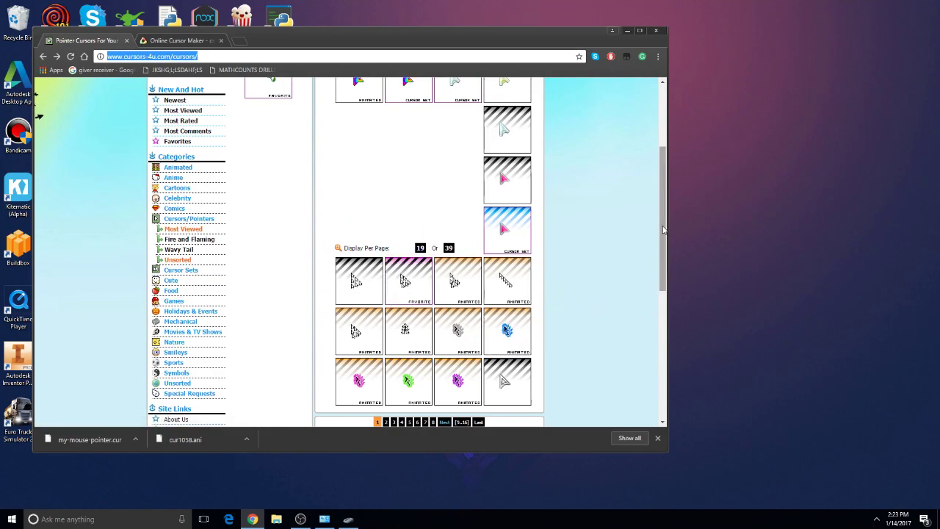
- Open the Games cursor category on Cursors-4U
drag(664, 220, 623, 179)
scroll(196, 237, down, 3)
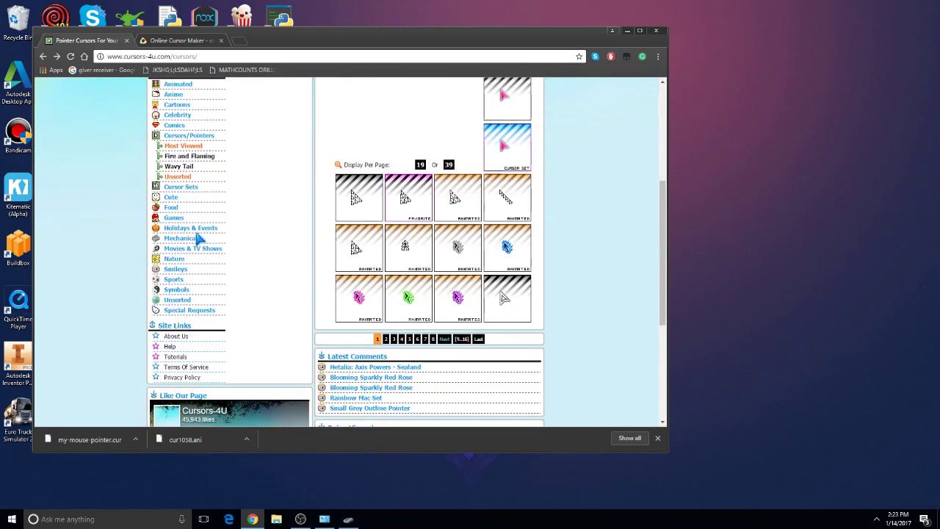
click(171, 218)
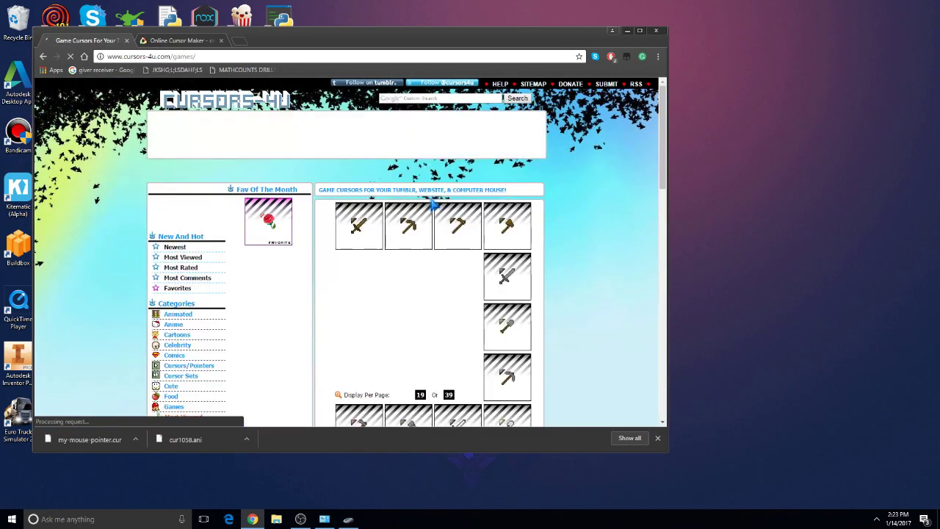
scroll(449, 228, down, 1)
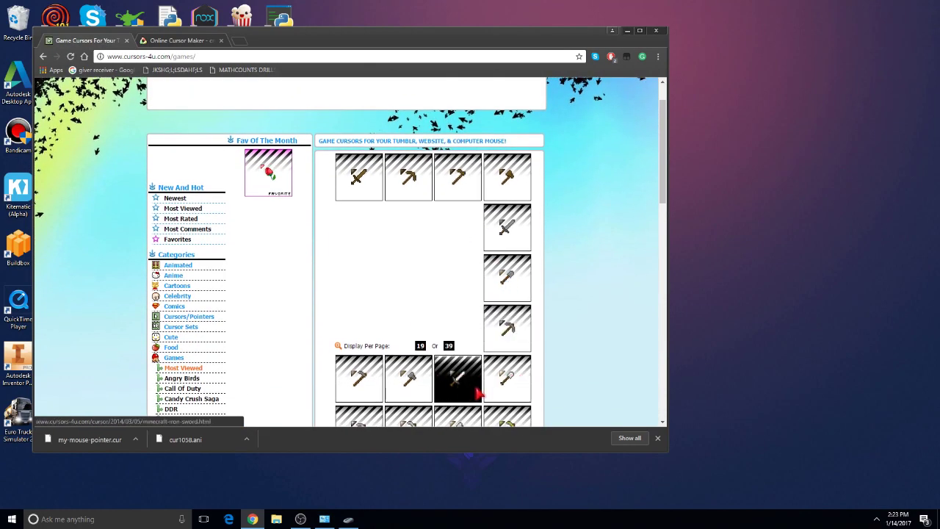
- Download the Minecraft Wooden Sword cursor as gam1556.cur and open File Explorer
click(368, 184)
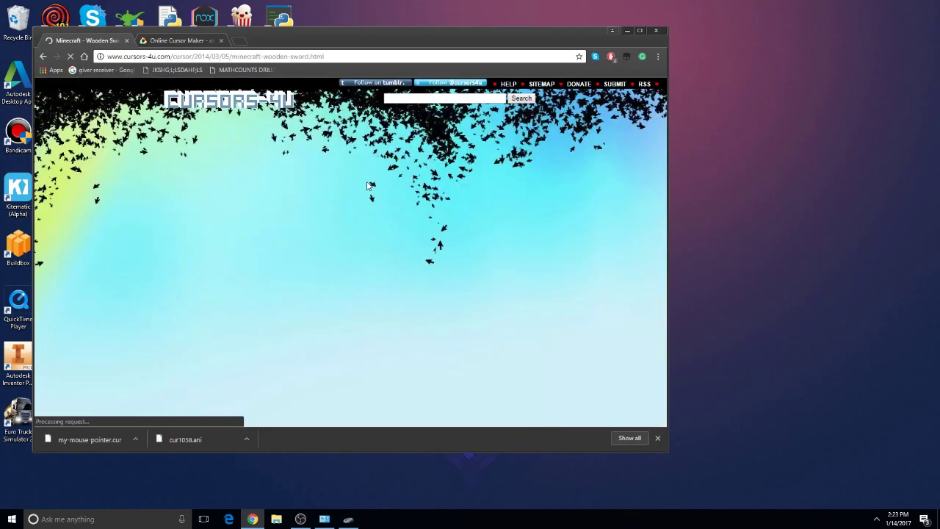
scroll(485, 220, down, 2)
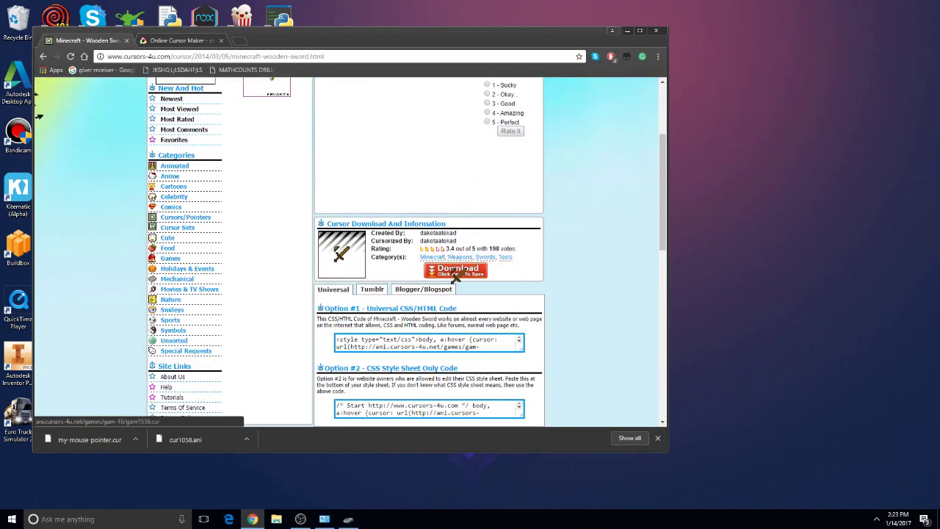
click(456, 270)
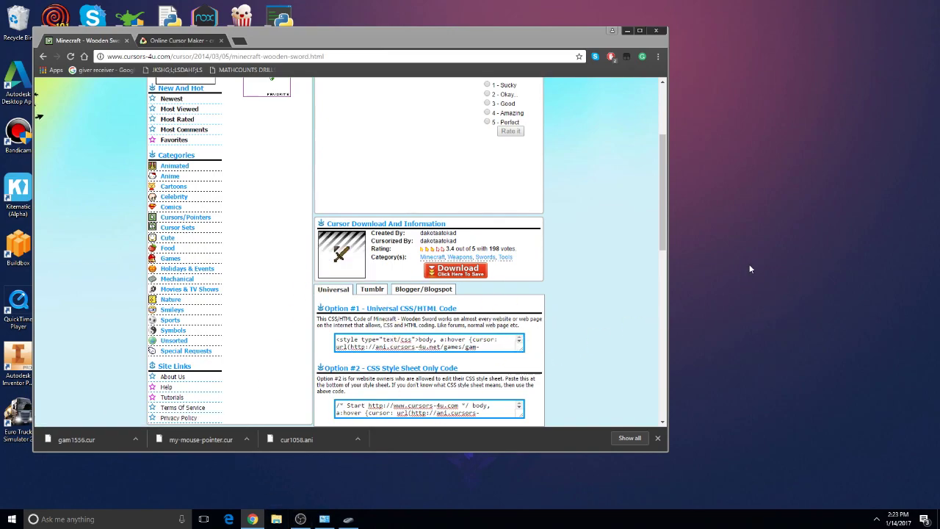
click(276, 518)
- Move File Explorer aside and open the OS (C:) drive from This PC
drag(286, 204, 738, 122)
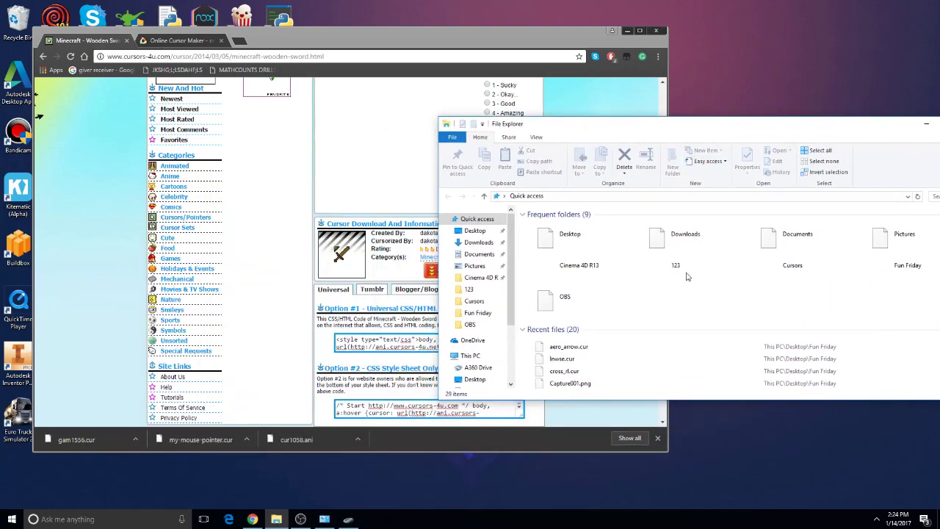
scroll(624, 294, down, 2)
click(470, 355)
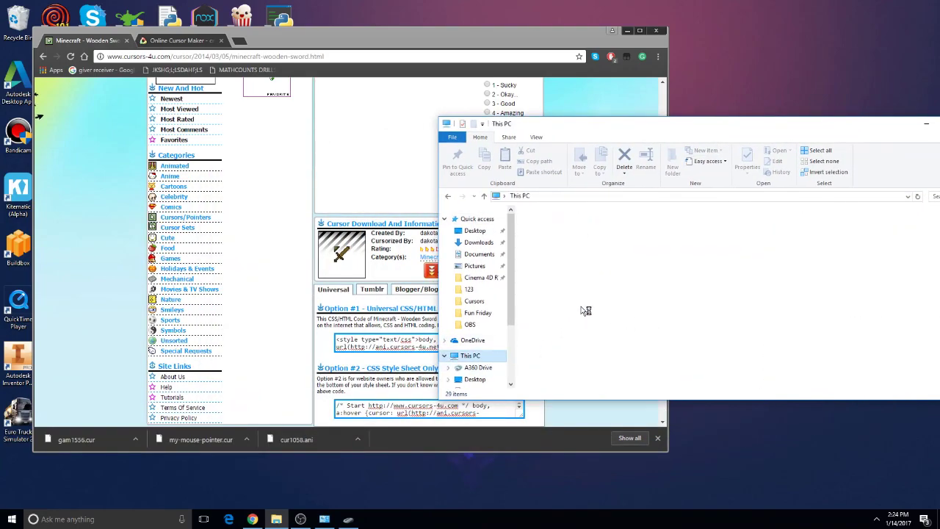
click(717, 306)
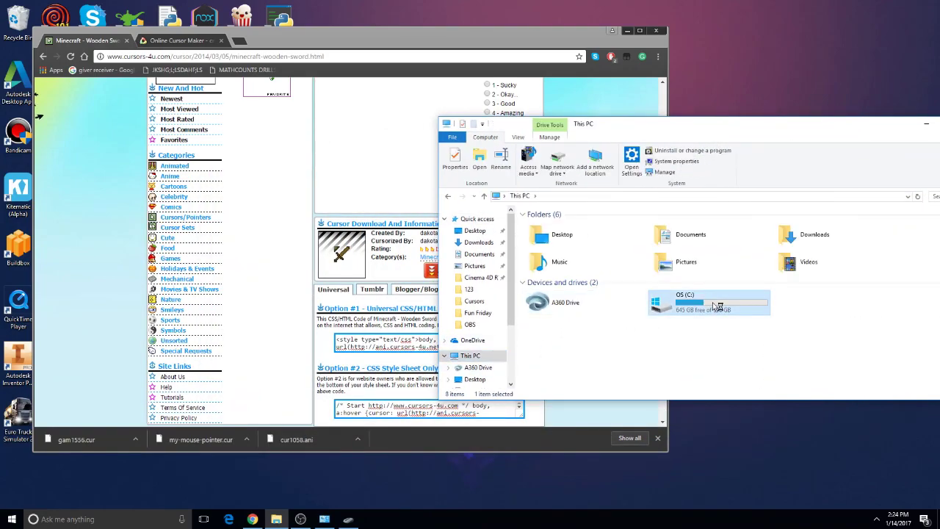
double_click(717, 306)
scroll(619, 267, down, 3)
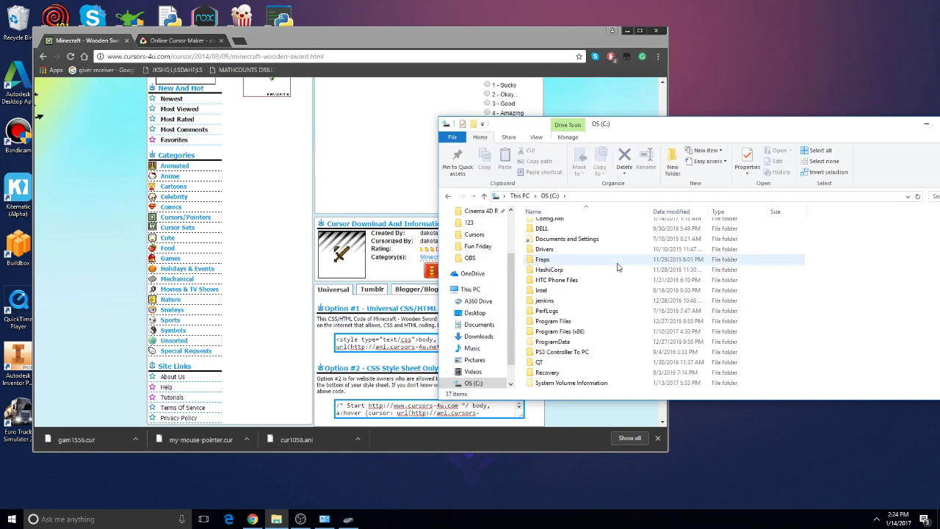
scroll(552, 323, up, 2)
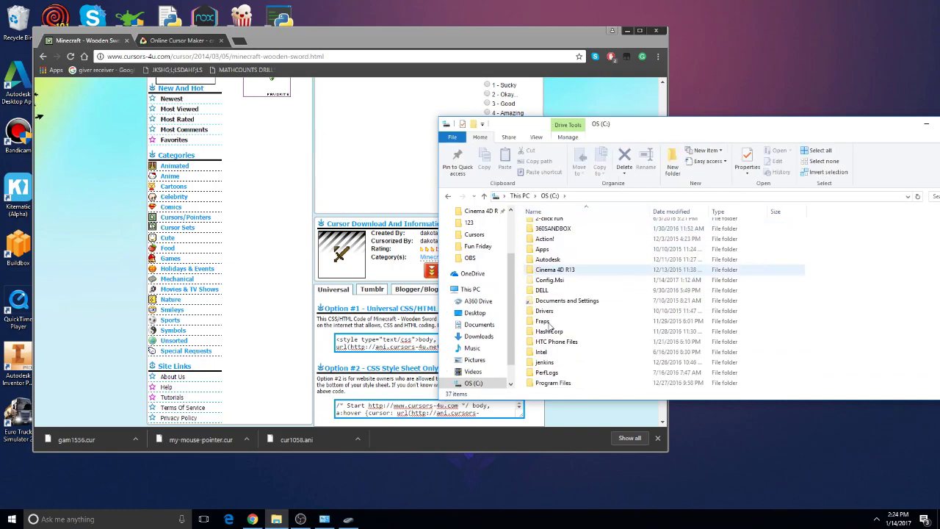
scroll(553, 324, down, 2)
- Open a second Explorer window with Win+E, then close the extra Explorer windows
key(super+e)
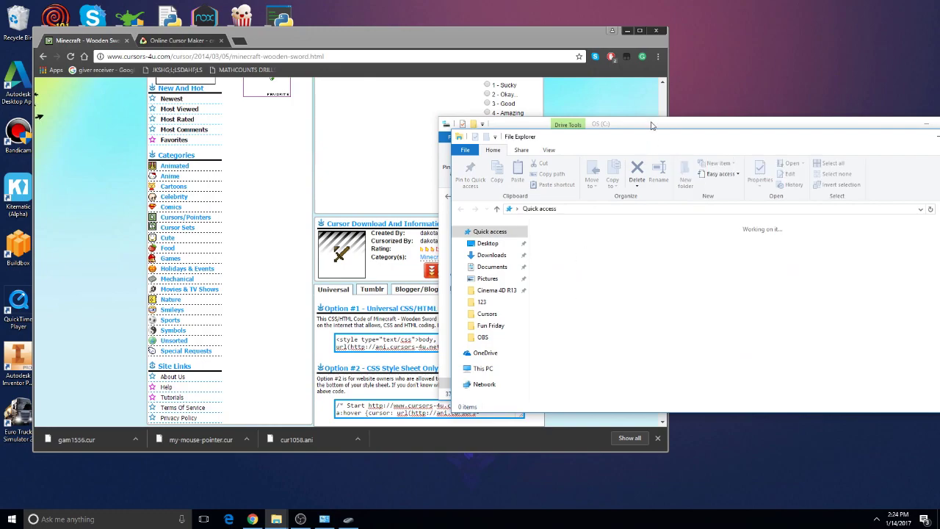
drag(625, 143, 358, 152)
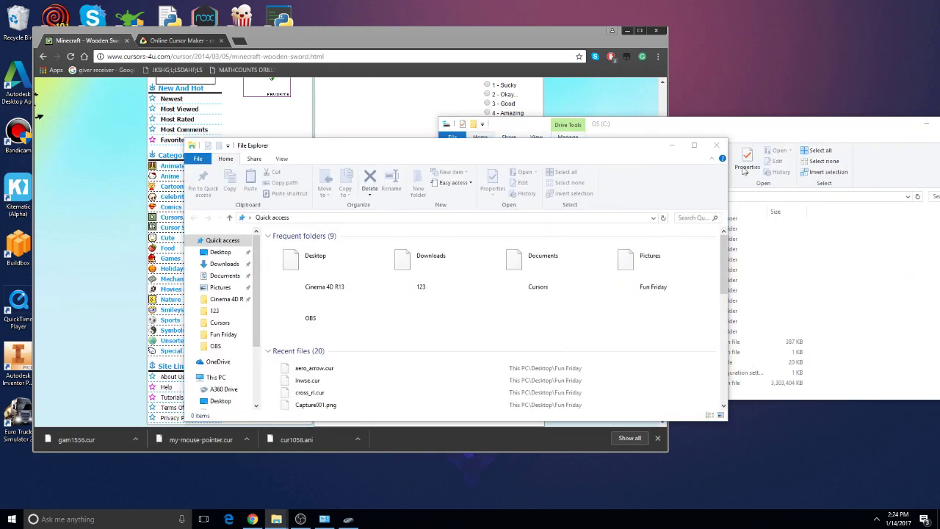
click(715, 145)
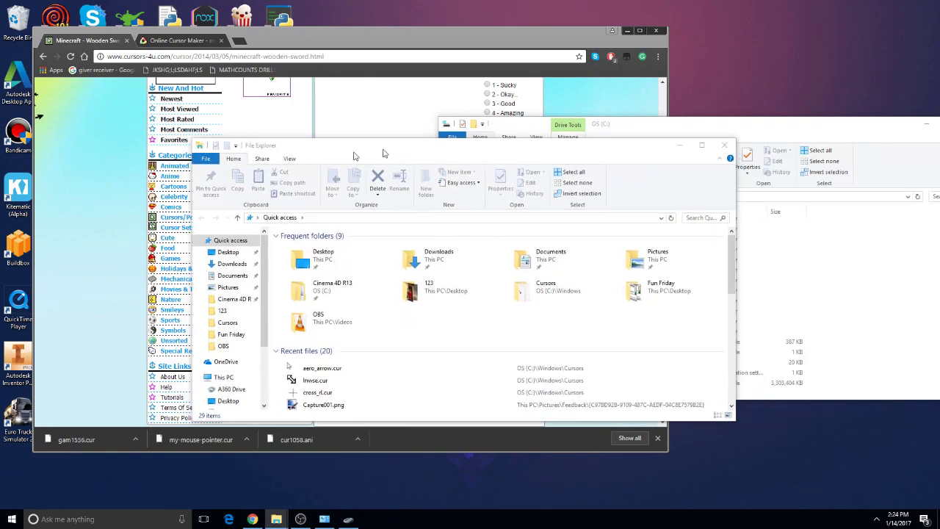
click(672, 154)
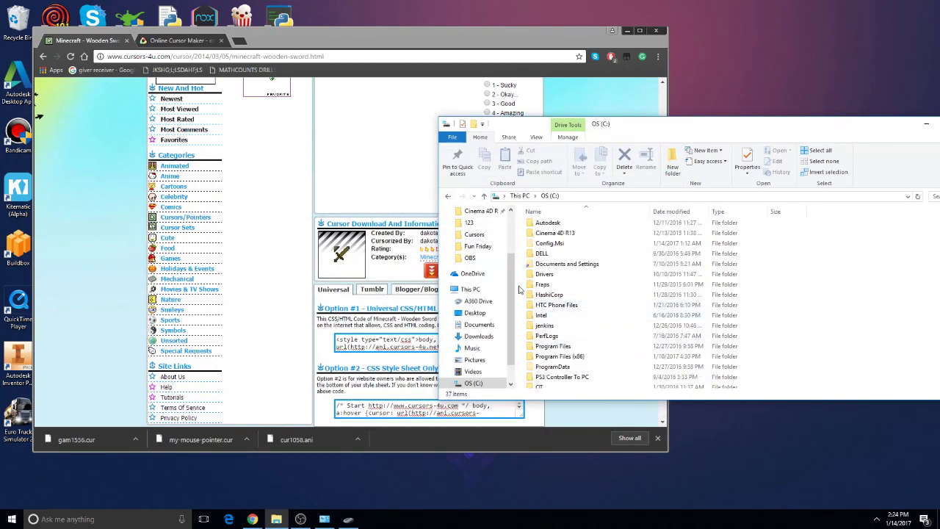
- Browse into the Windows folder and then its Cursors folder
scroll(578, 301, down, 5)
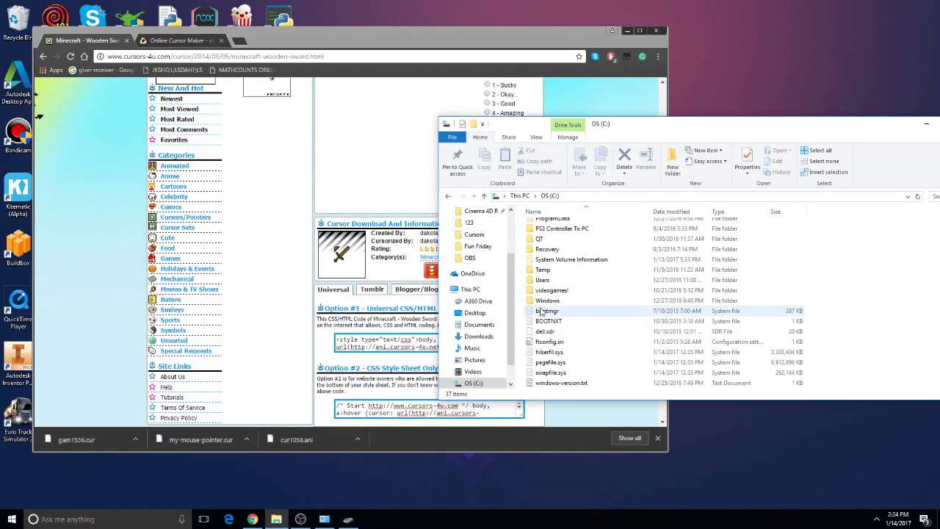
double_click(550, 302)
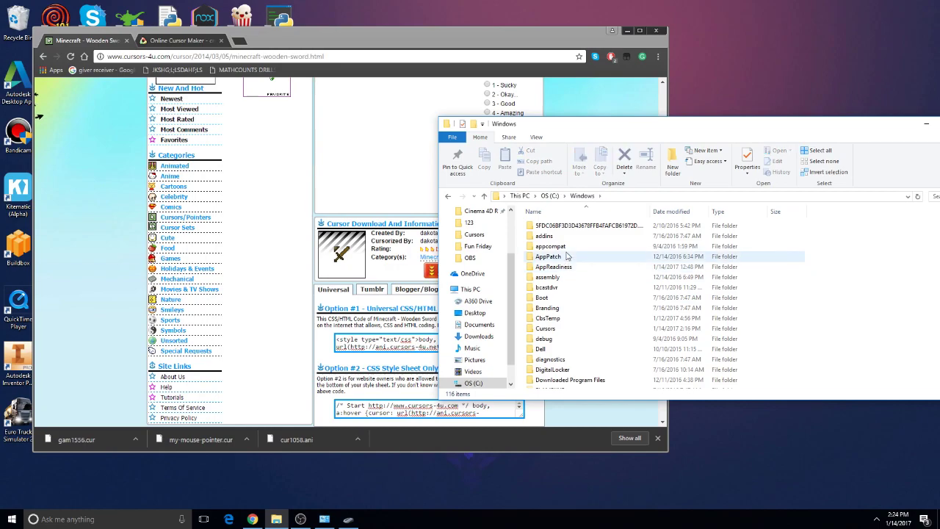
scroll(555, 316, down, 8)
scroll(562, 335, up, 8)
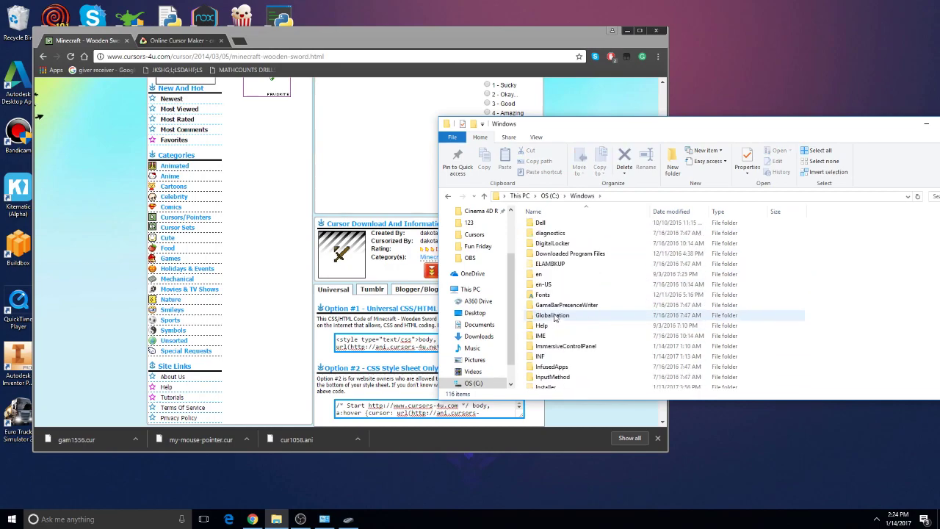
double_click(554, 332)
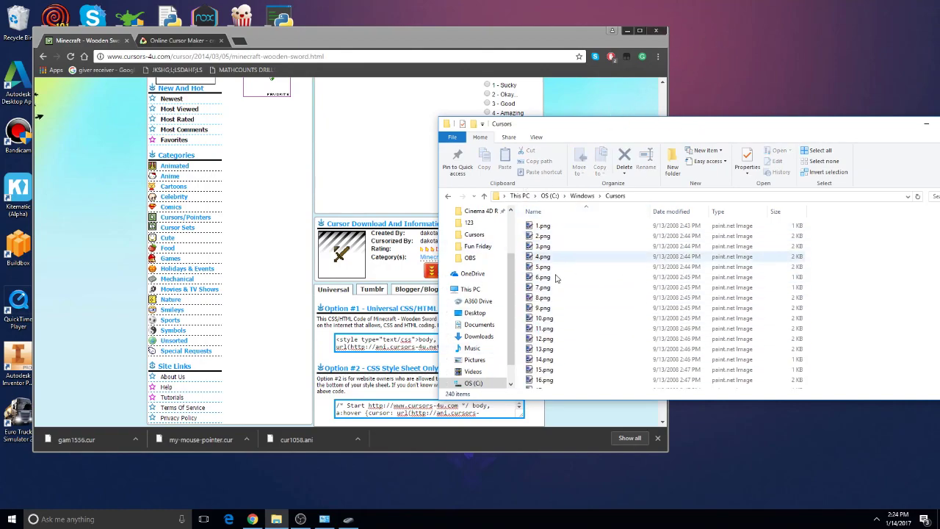
scroll(559, 273, down, 10)
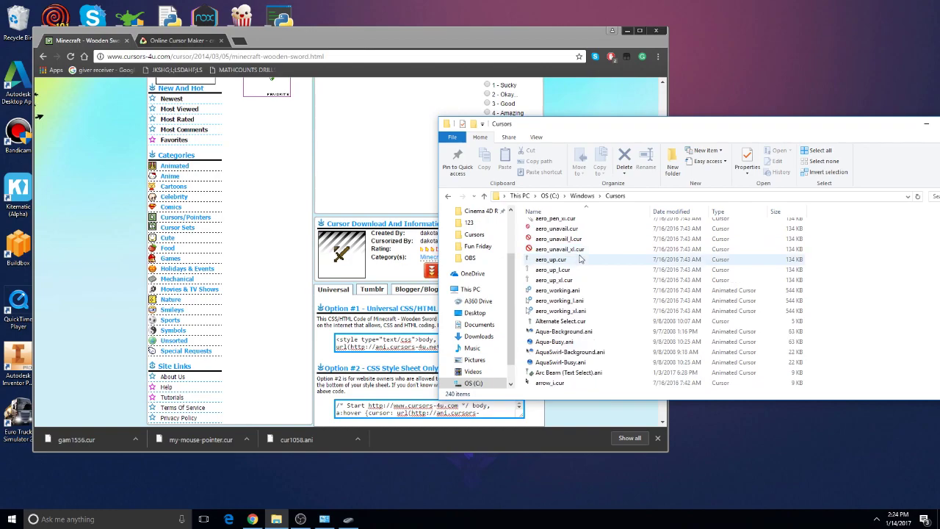
scroll(580, 259, up, 6)
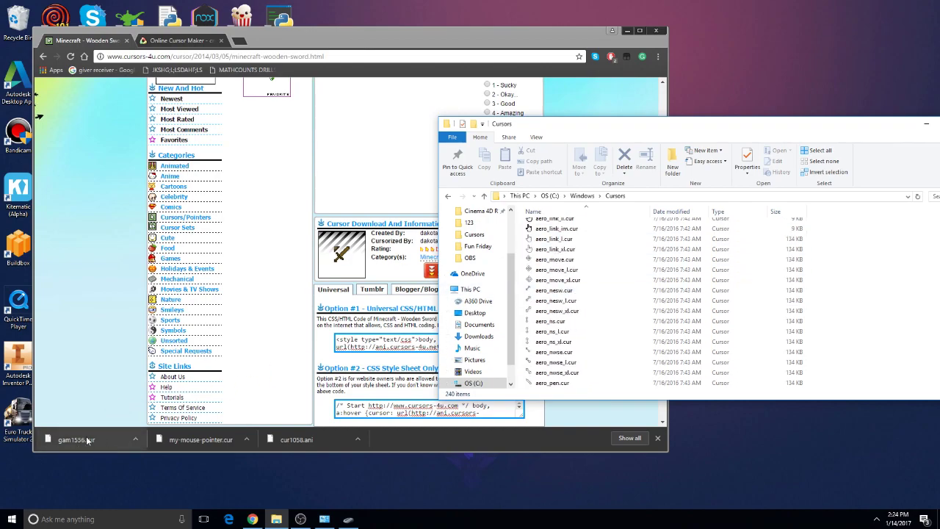
- Copy gam1556.cur into C:\Windows\Cursors, allowing admin access, then close the window
drag(87, 439, 888, 368)
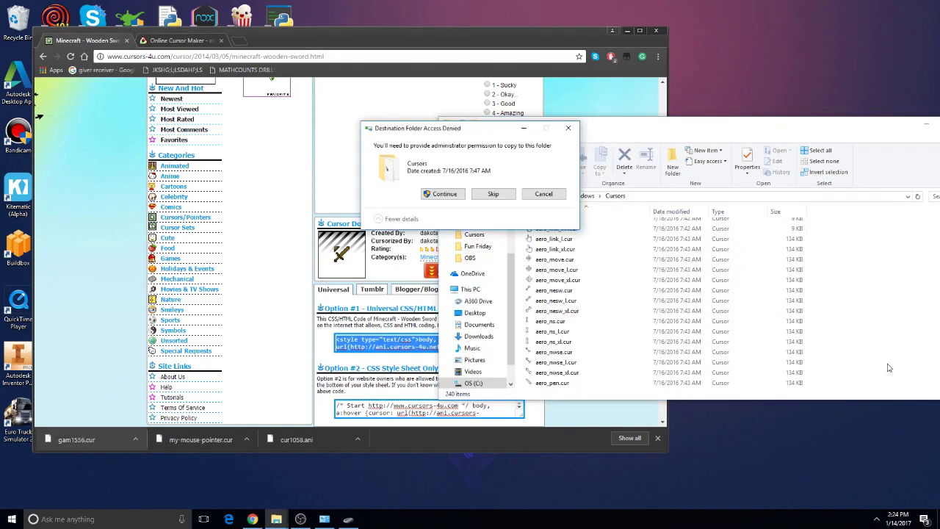
click(449, 194)
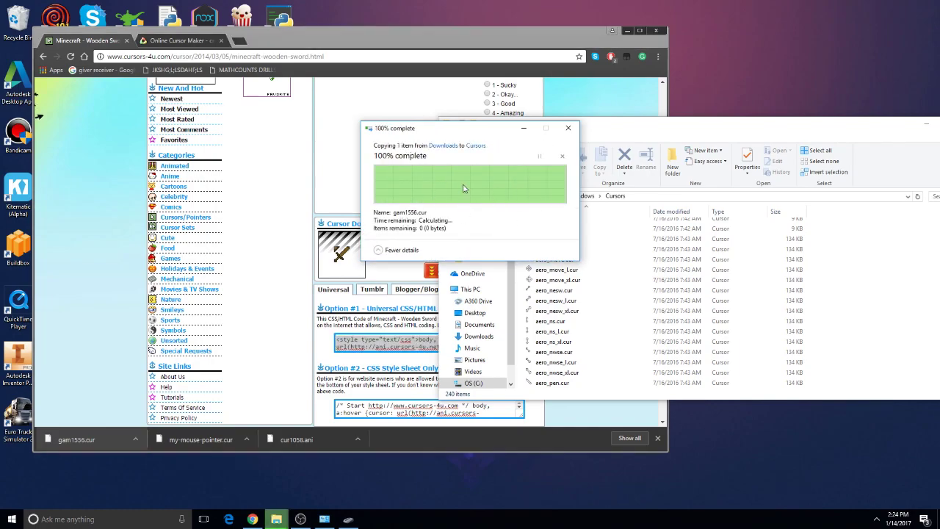
drag(632, 133, 494, 97)
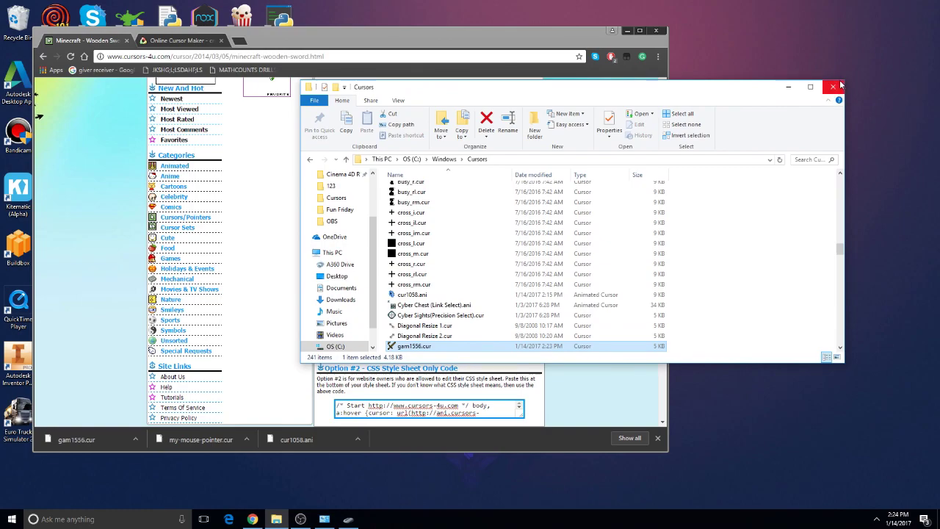
click(833, 86)
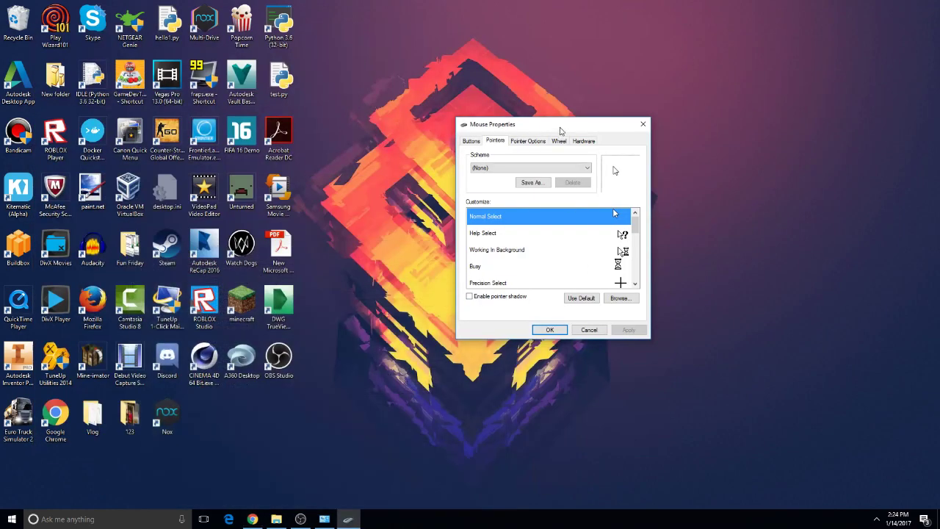
- Set Normal Select to gam1556.cur, apply it, and try the sword pointer on the desktop
drag(560, 131, 553, 53)
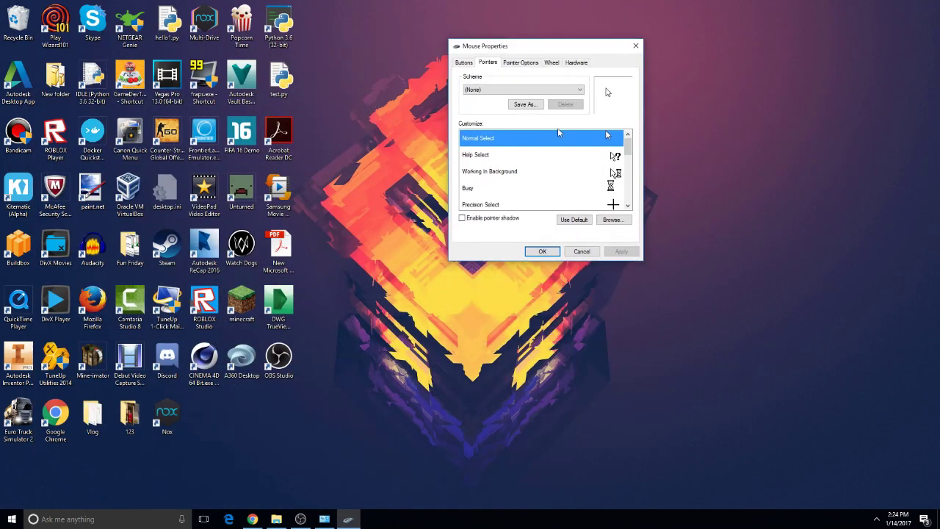
click(613, 220)
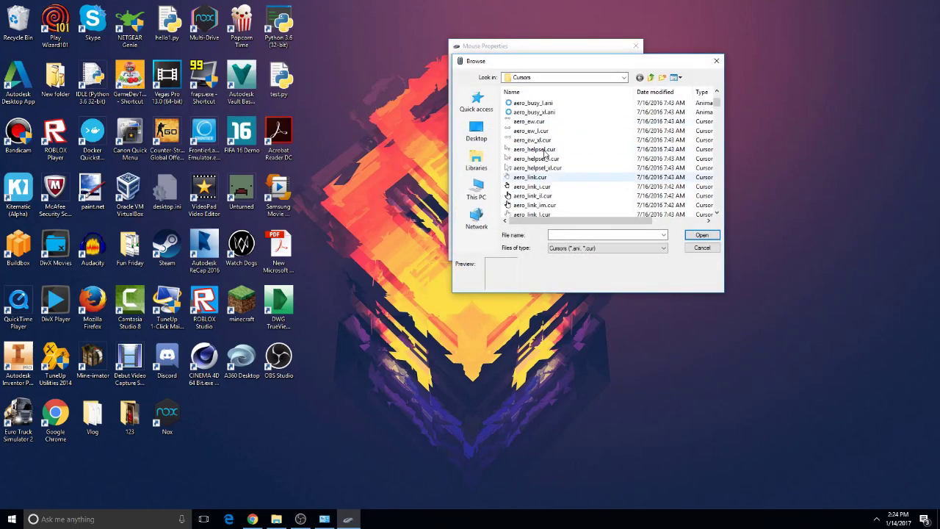
click(530, 111)
click(702, 235)
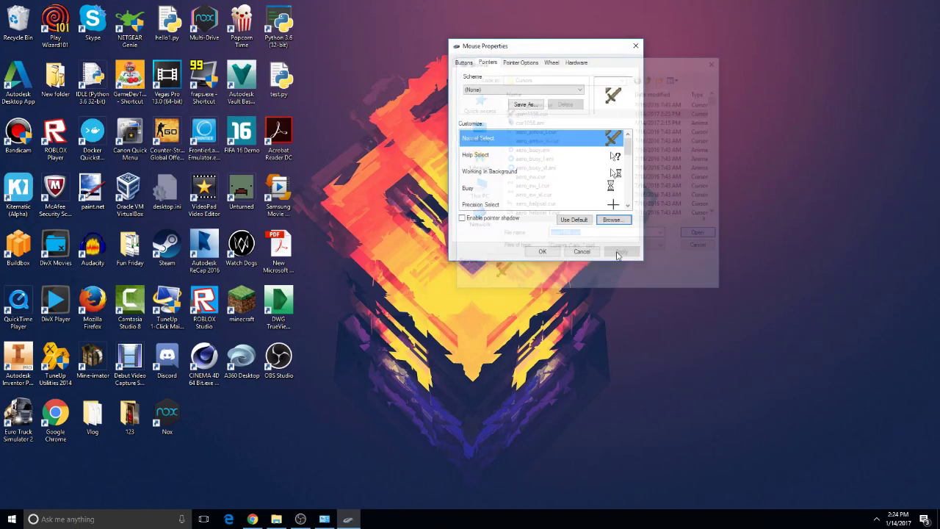
click(622, 252)
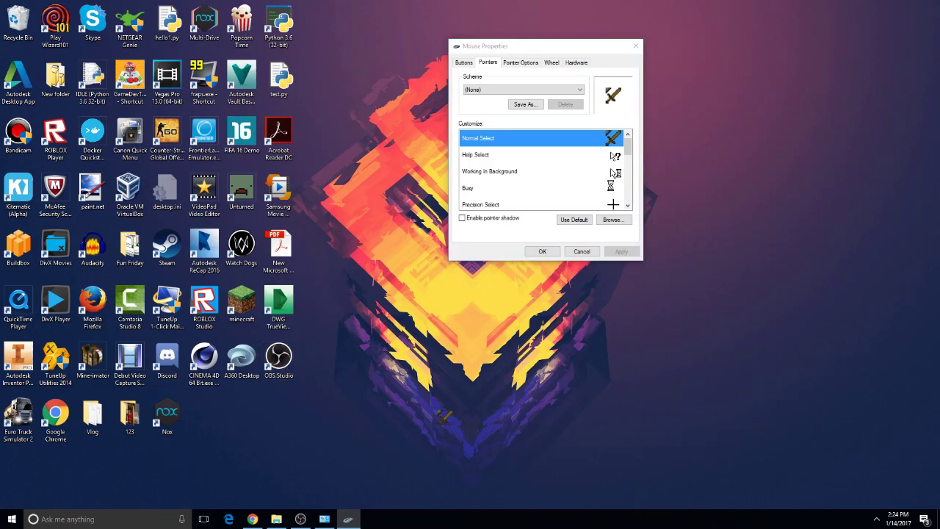
click(404, 322)
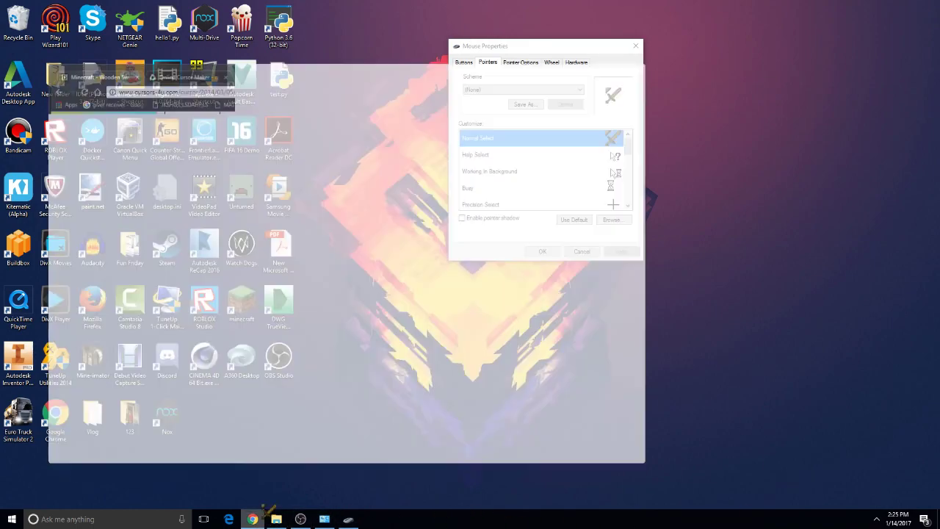
- Reload the RW-Designer online cursor editor page in Chrome
click(252, 519)
scroll(376, 189, up, 1)
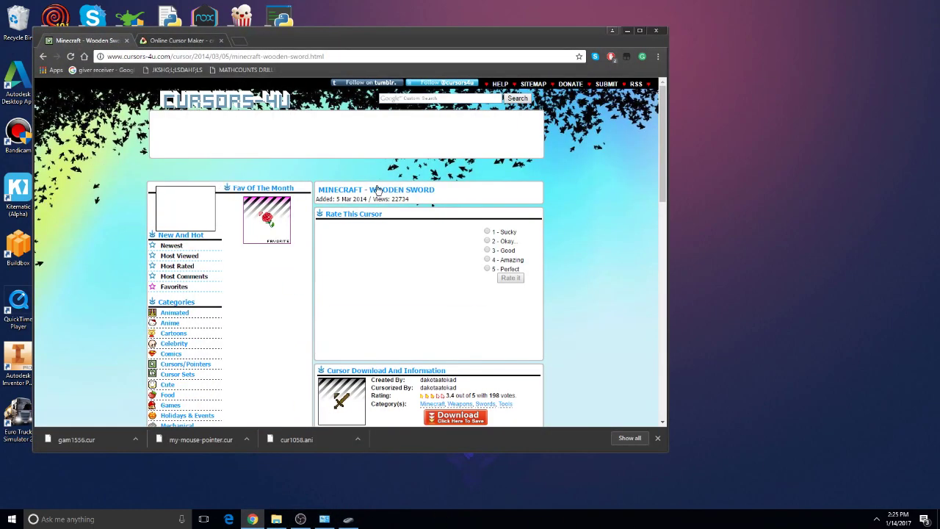
click(191, 41)
drag(325, 53, 108, 65)
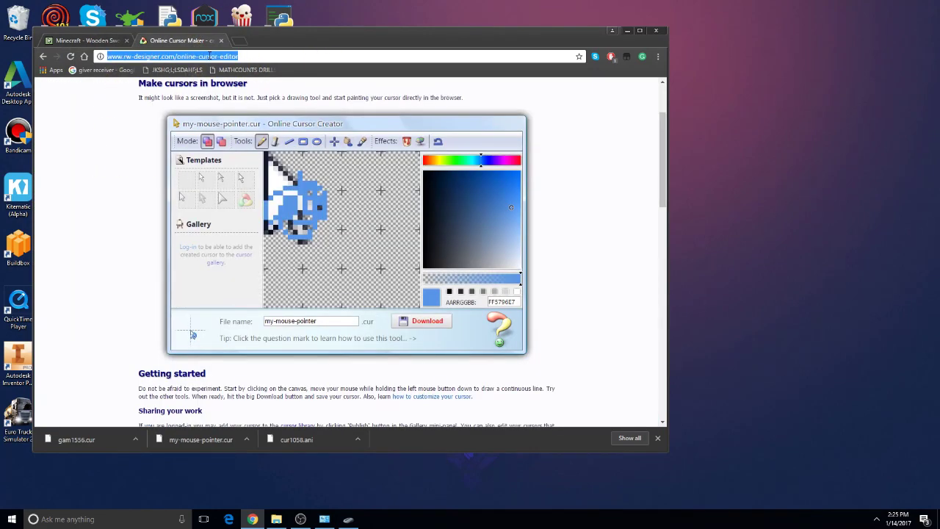
key(Return)
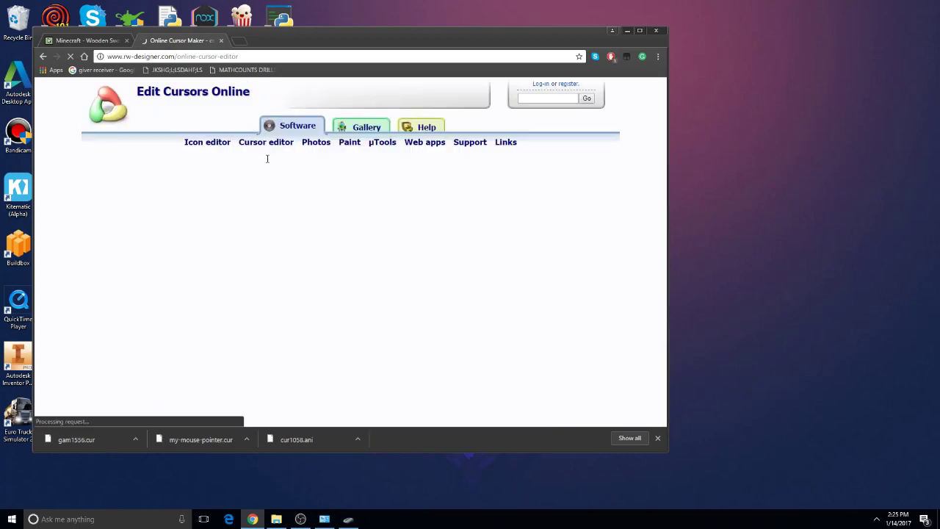
- Draw a blue ellipse outline with a freehand spiral inside on the canvas
scroll(265, 191, down, 2)
scroll(242, 213, up, 2)
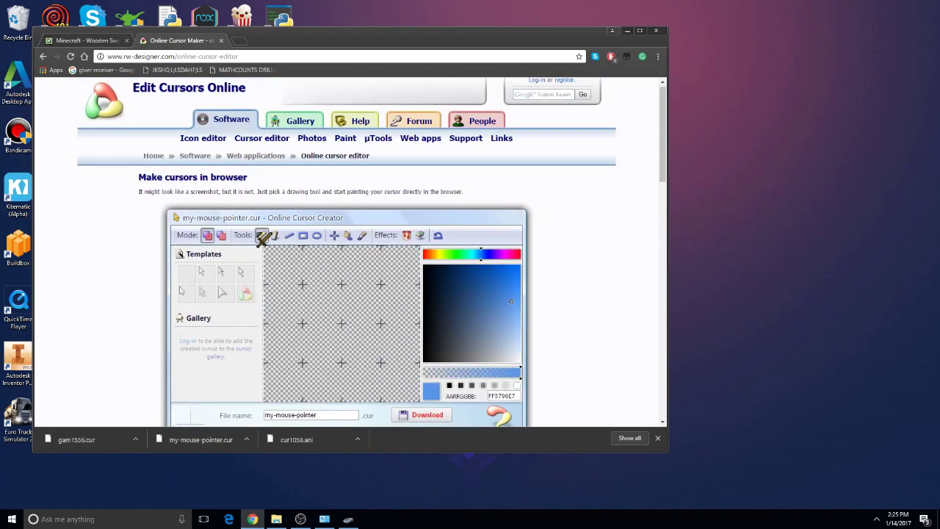
scroll(262, 239, down, 2)
scroll(271, 160, up, 2)
scroll(301, 221, down, 1)
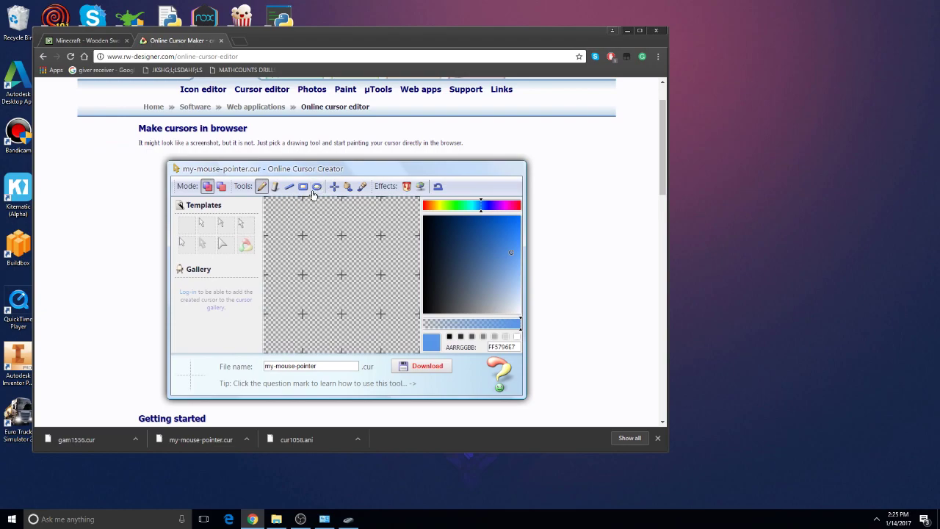
click(316, 186)
drag(276, 234, 374, 318)
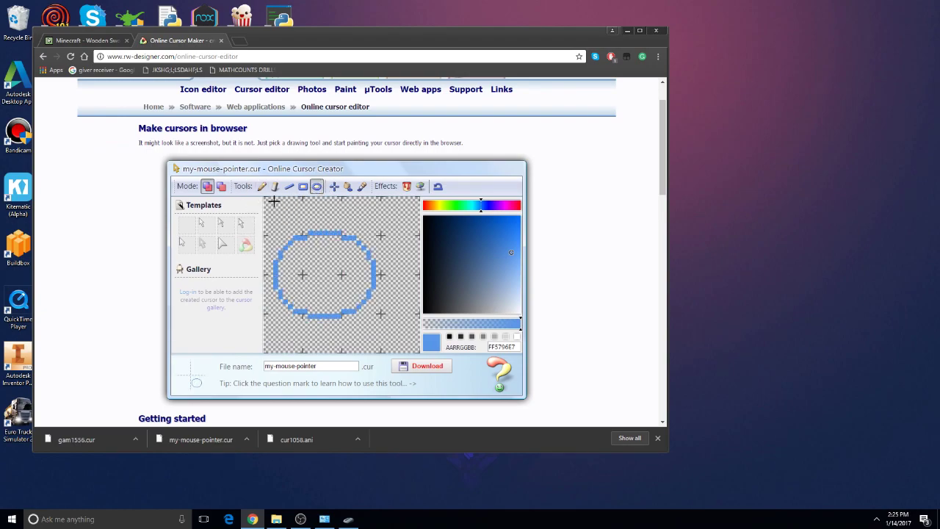
click(262, 186)
mouse_move(320, 259)
mouse_down()
mouse_move(296, 282)
mouse_move(335, 275)
mouse_up()
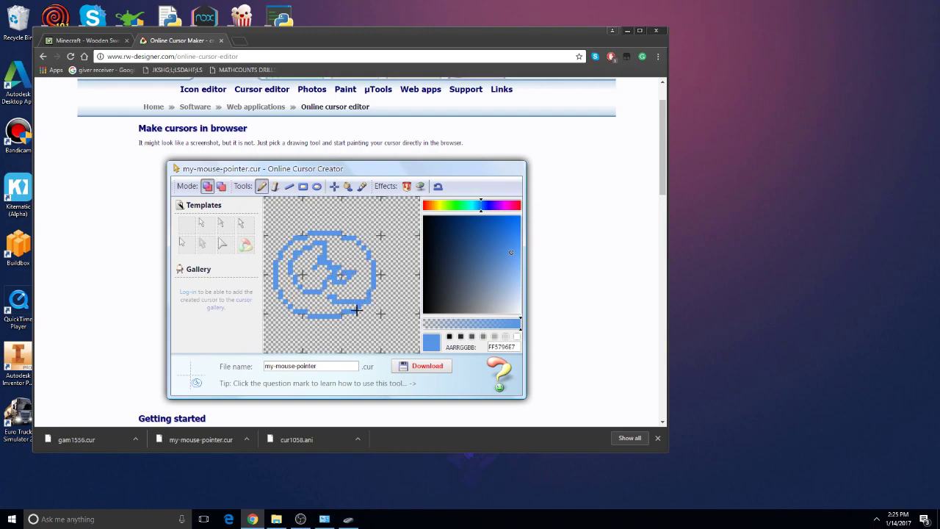
- Download the drawn cursor and place my-mouse-pointer (1).cur on the desktop
scroll(357, 310, down, 3)
click(432, 219)
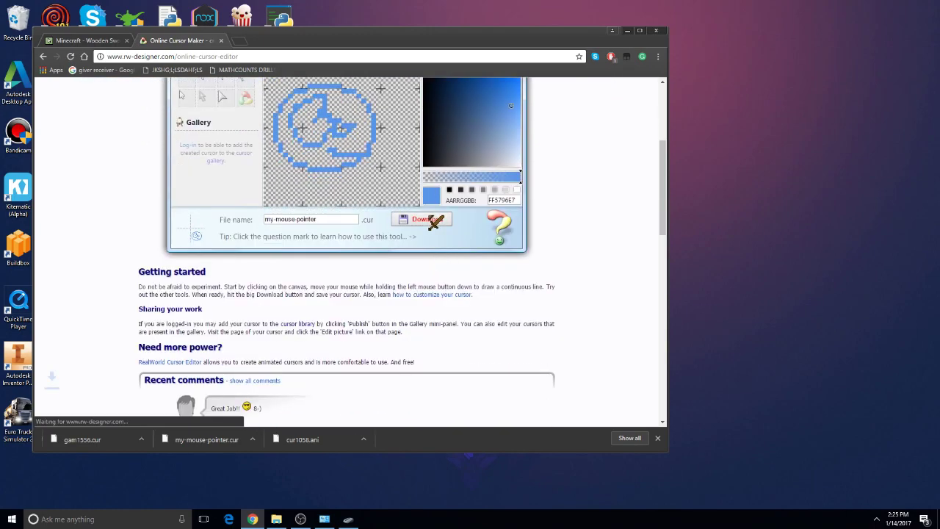
drag(81, 439, 787, 265)
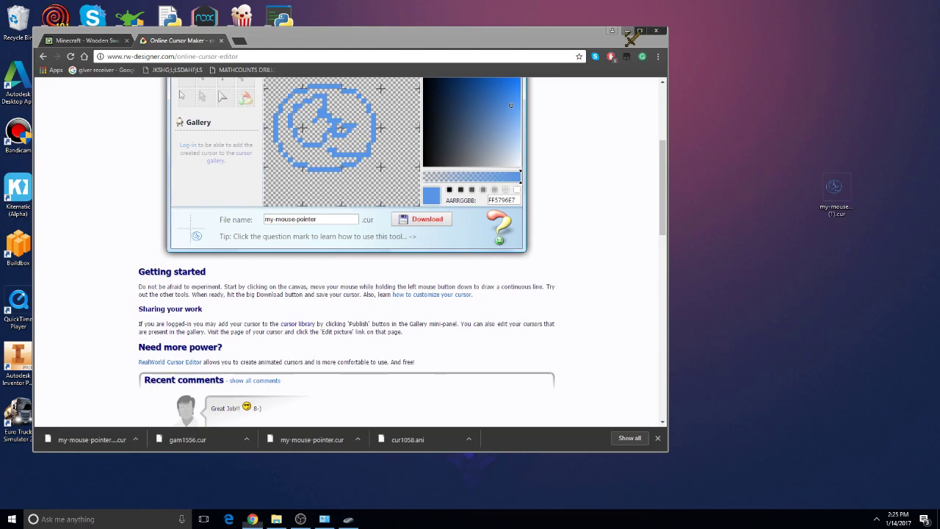
- Set Normal Select to my-mouse-pointer (1).cur from the Desktop and apply it
click(626, 31)
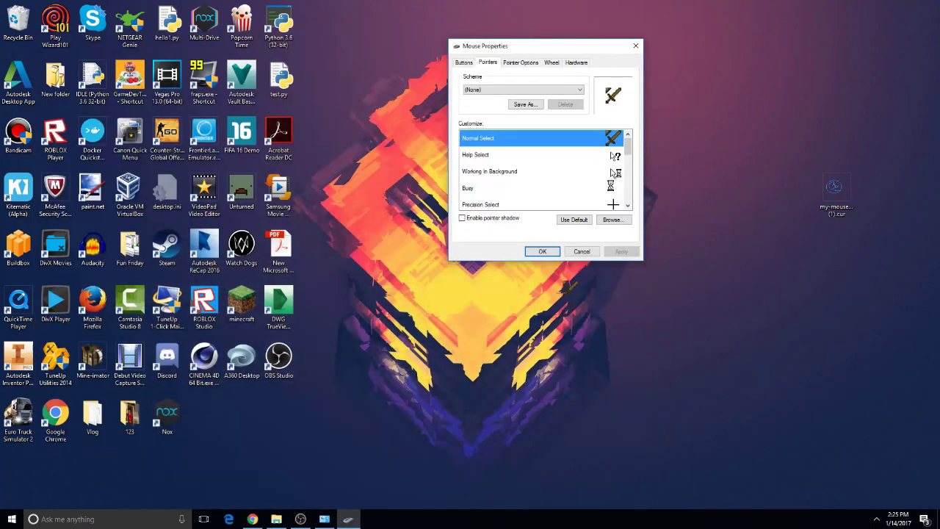
click(617, 221)
click(479, 129)
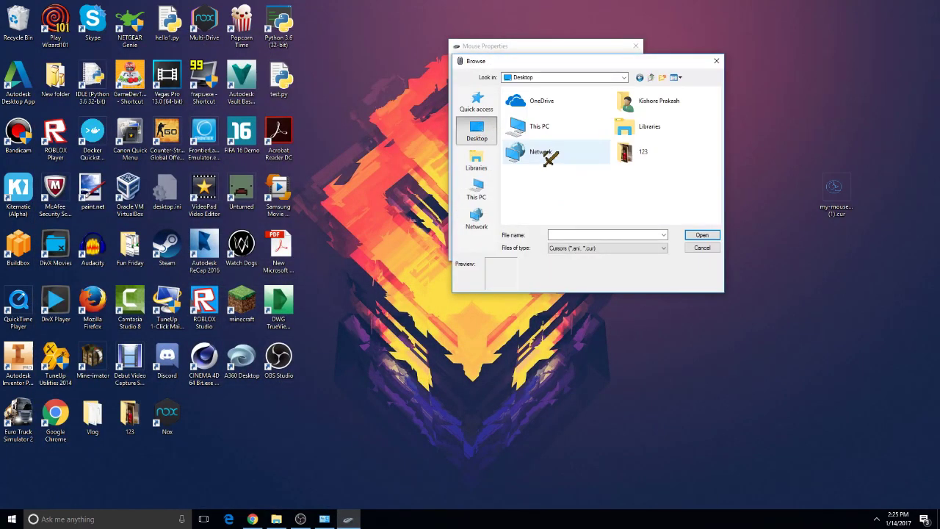
scroll(563, 202, down, 5)
click(568, 211)
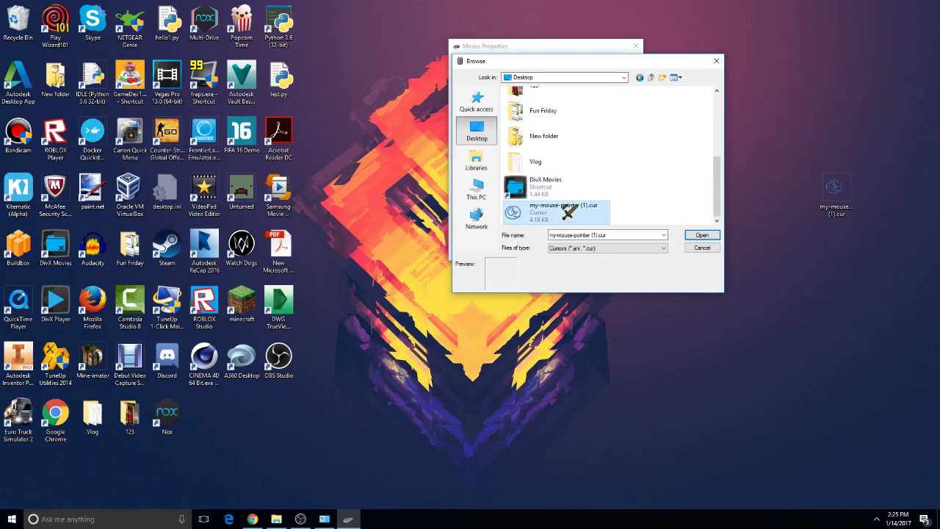
click(703, 235)
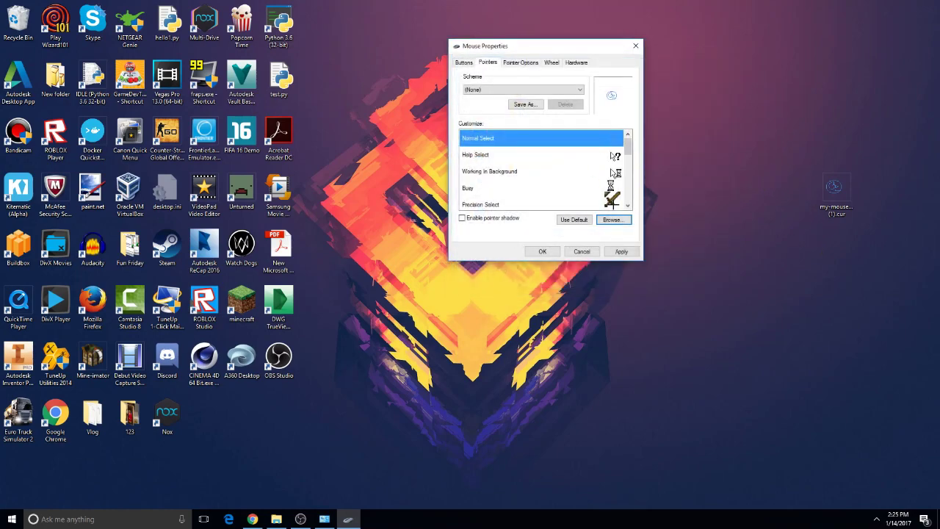
click(621, 251)
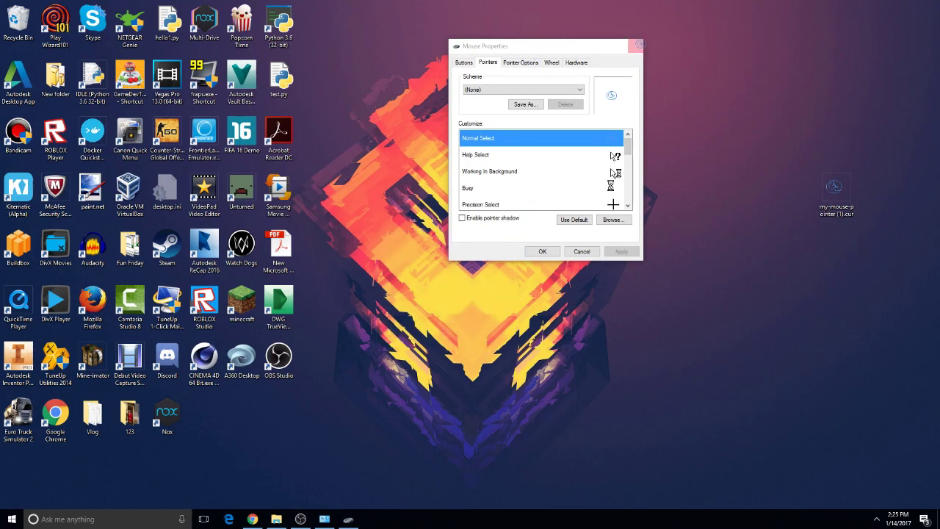
click(613, 219)
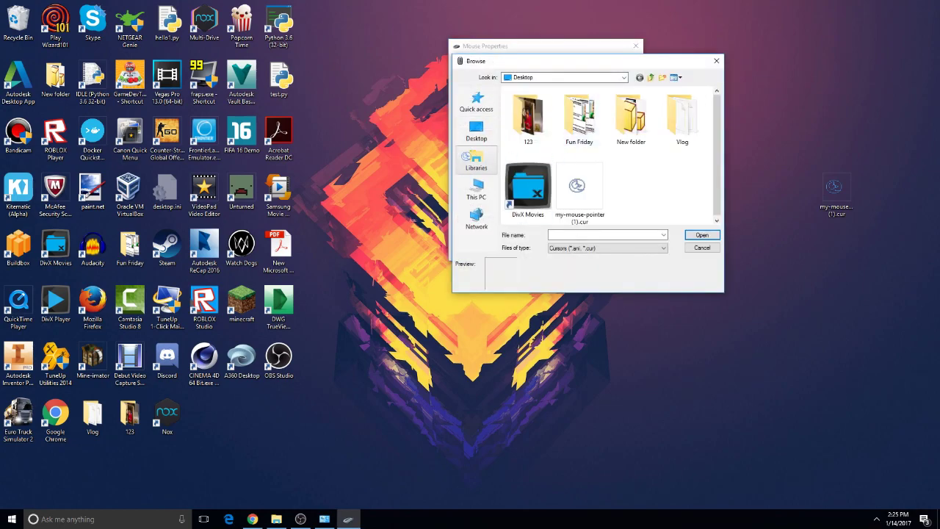
click(476, 190)
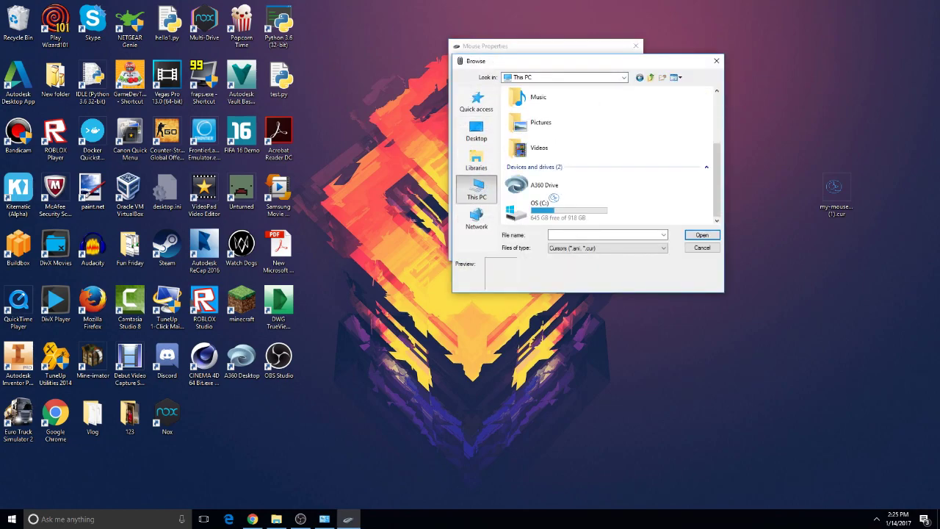
double_click(542, 208)
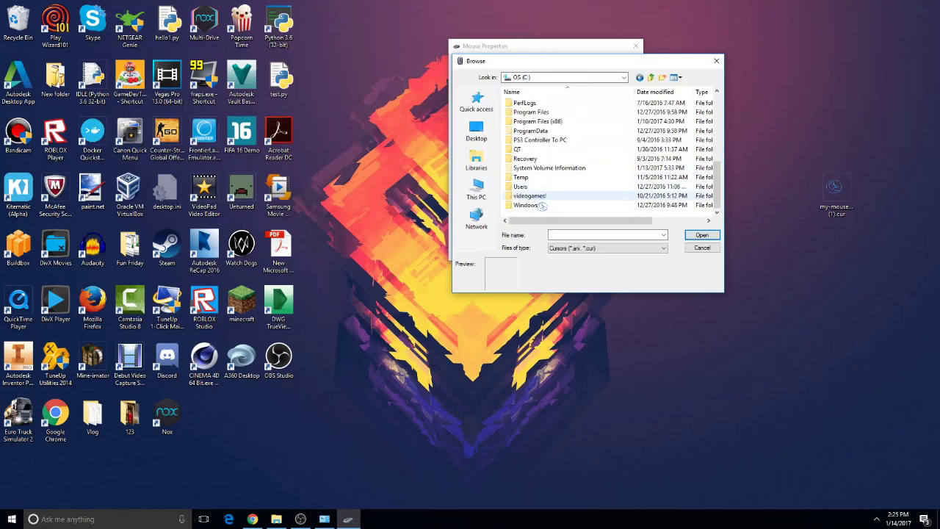
double_click(542, 197)
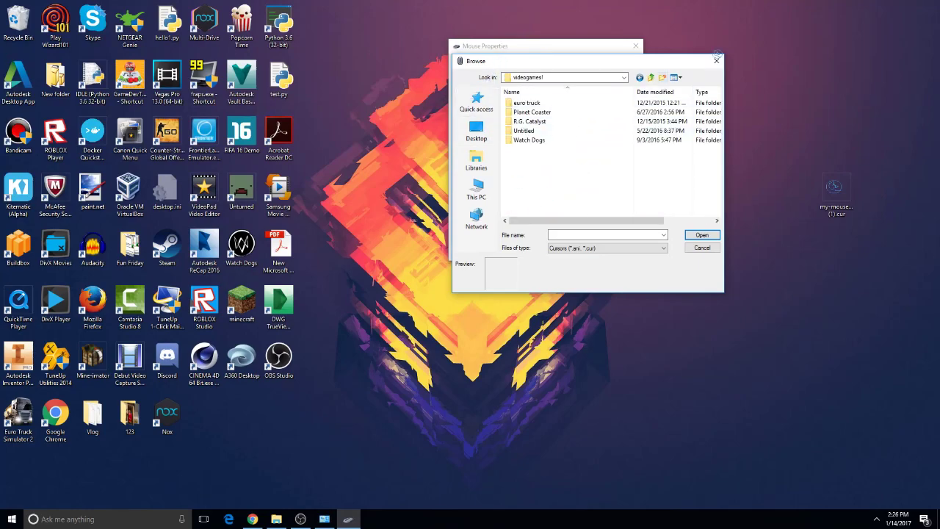
click(716, 60)
drag(704, 90, 418, 279)
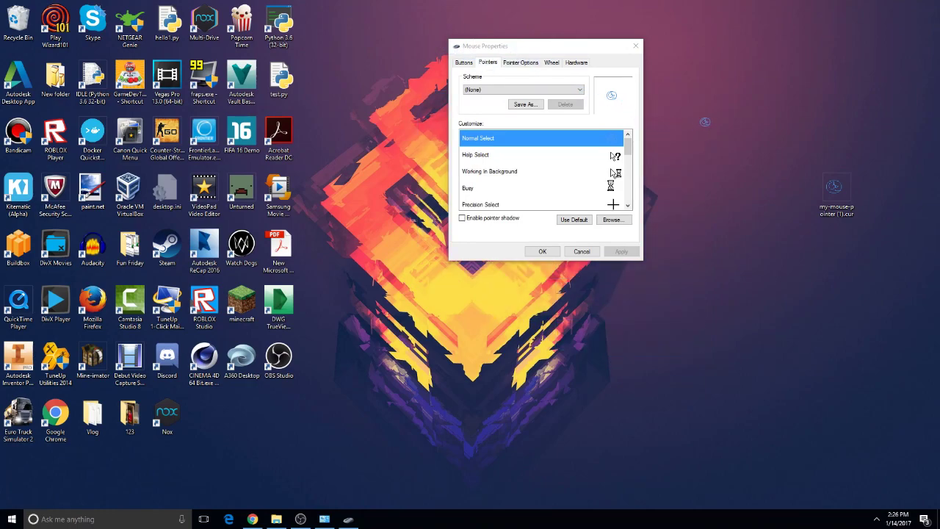
drag(368, 11, 758, 365)
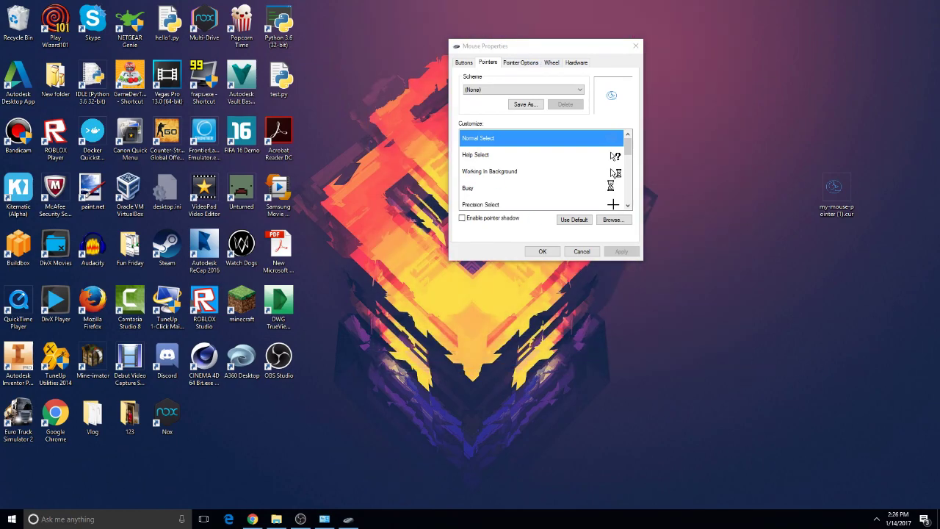